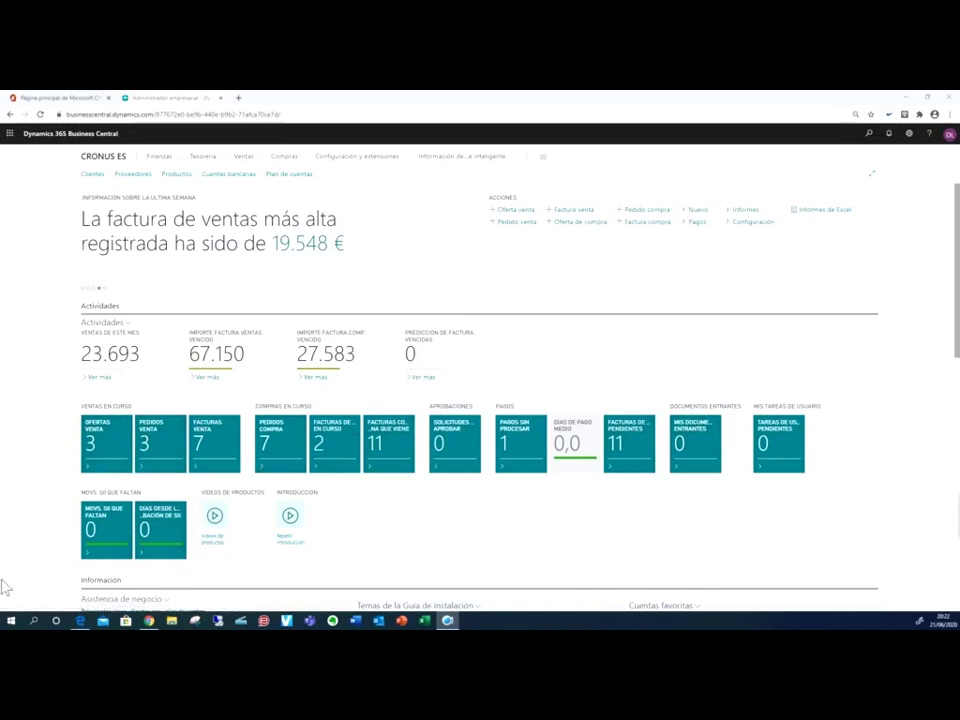
# Switch to the Power BI management report and review the 2018 profit and loss page and its line items
pyautogui.click(83, 622)
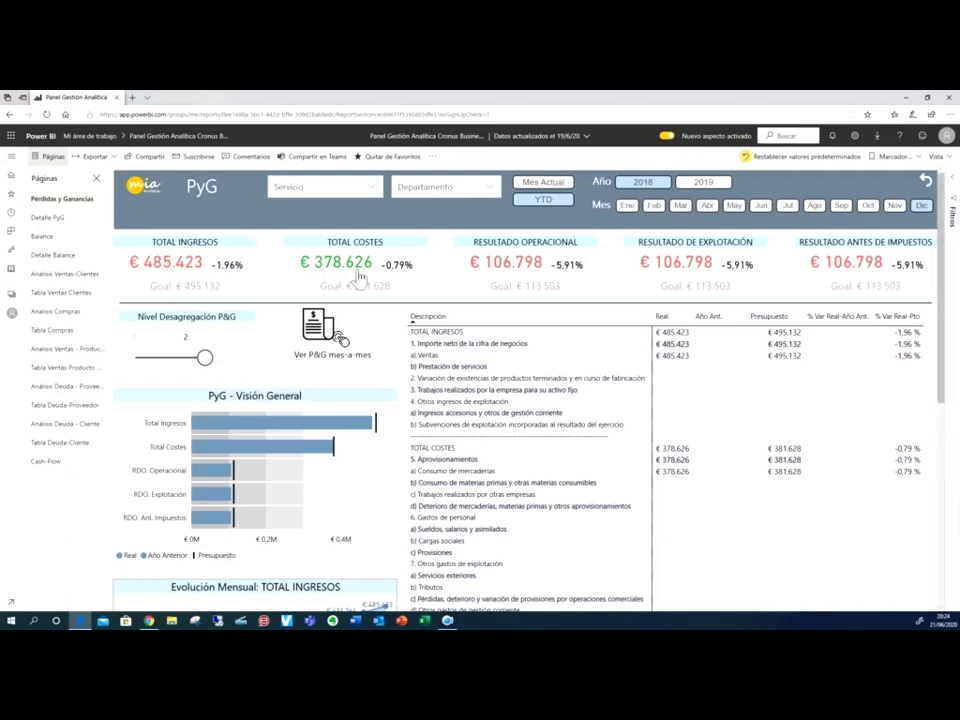
pyautogui.moveTo(338, 288)
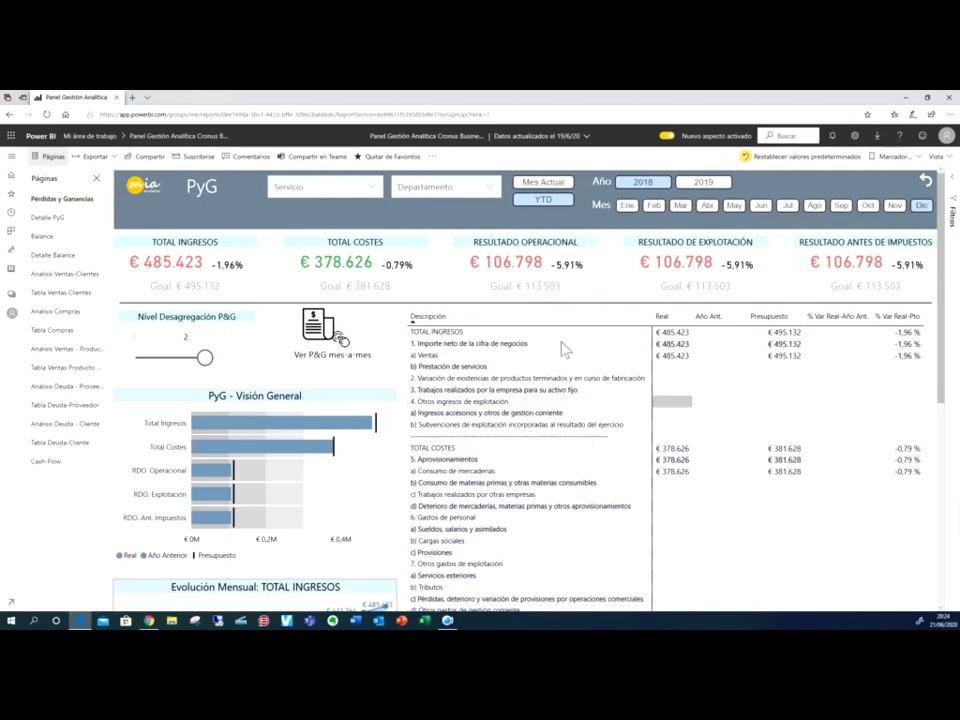
pyautogui.scroll(-5, 497, 368)
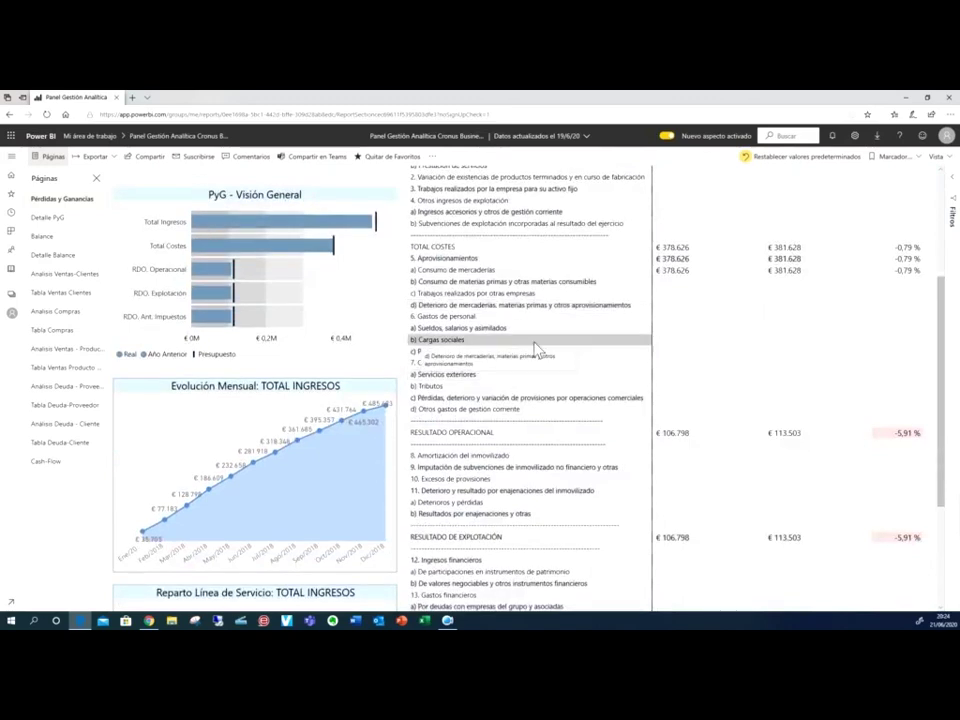
pyautogui.scroll(5, 536, 330)
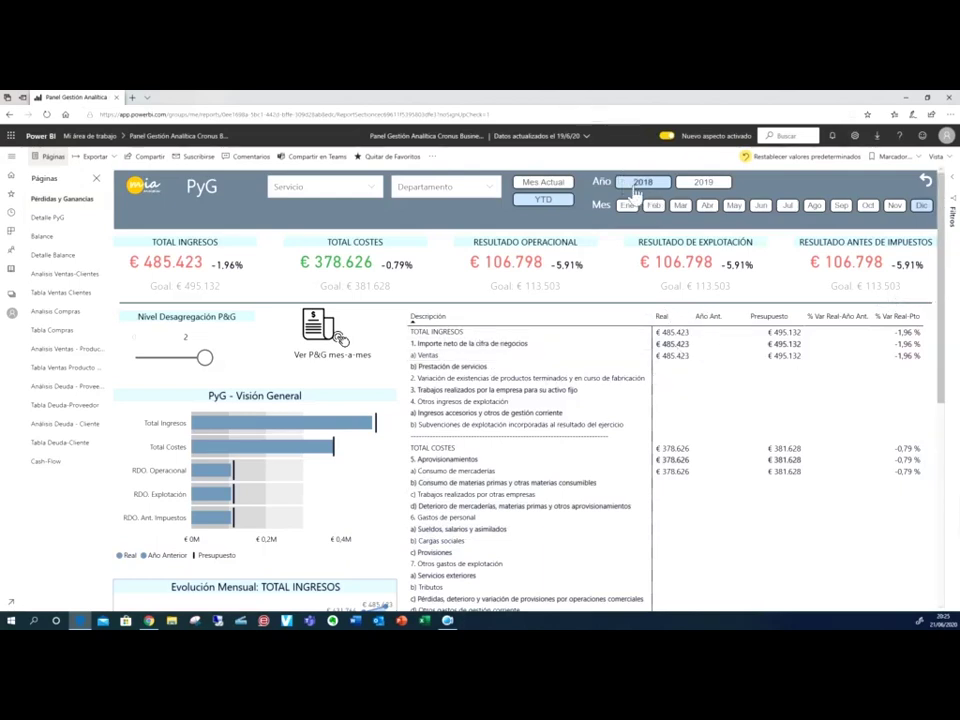
# Filter the PyG page to the year 2019 and review the monthly evolution and service-line charts for total income
pyautogui.click(706, 185)
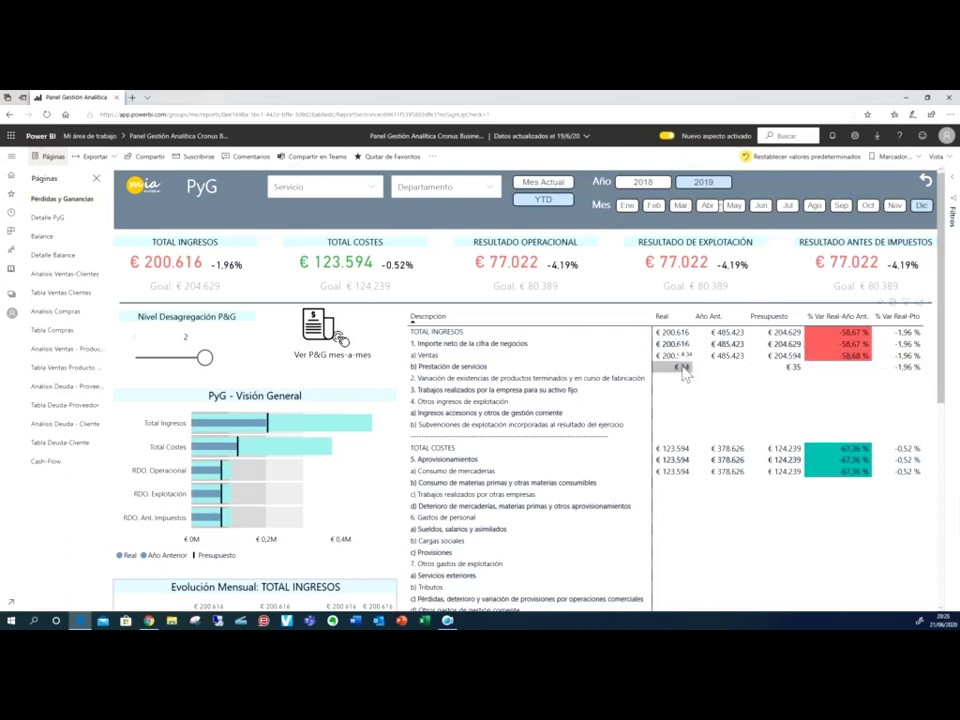
pyautogui.scroll(-3, 761, 392)
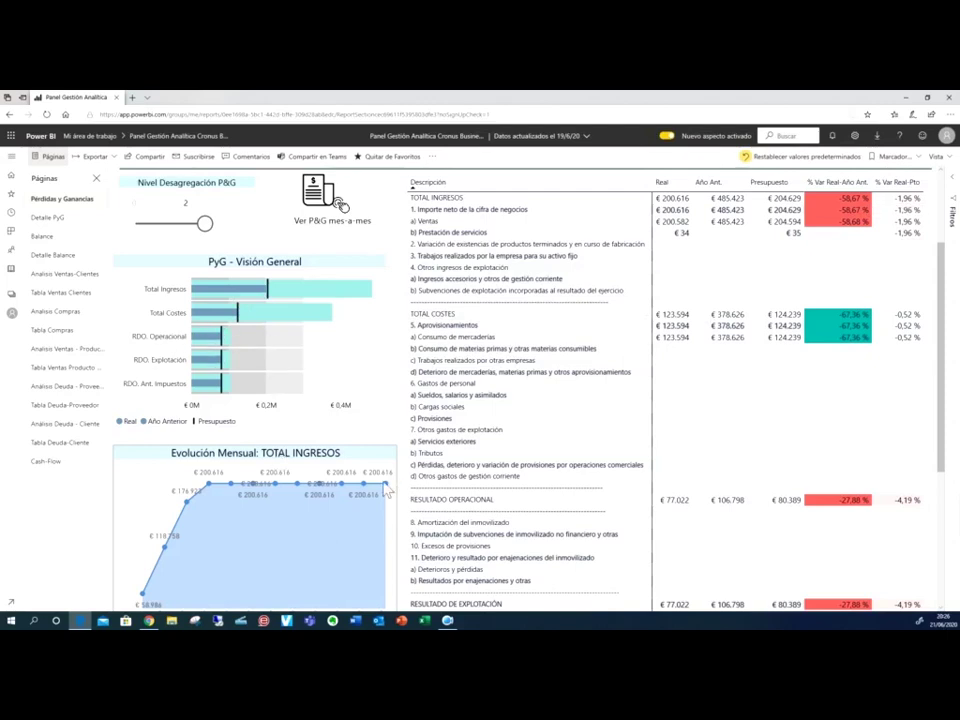
pyautogui.scroll(-3, 316, 530)
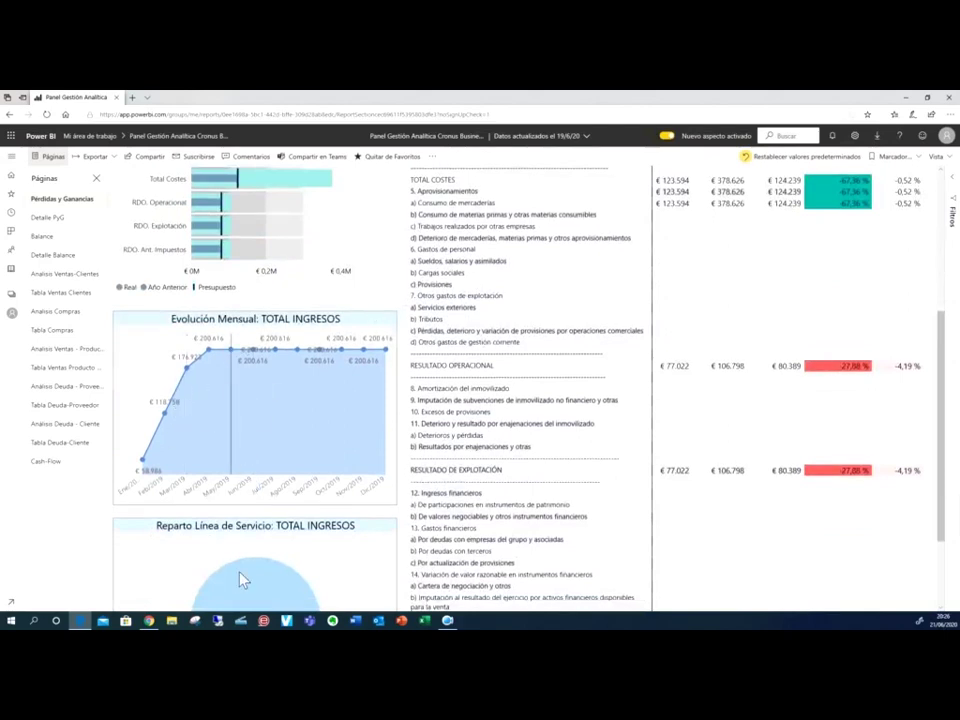
pyautogui.scroll(-2, 236, 576)
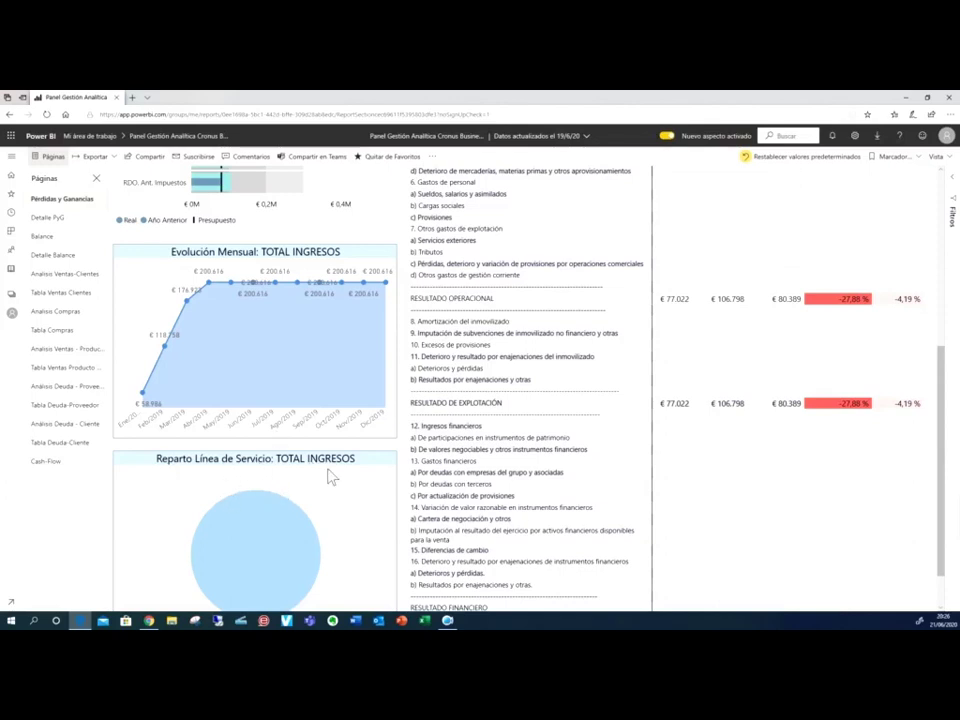
pyautogui.scroll(3, 328, 400)
pyautogui.scroll(5, 328, 400)
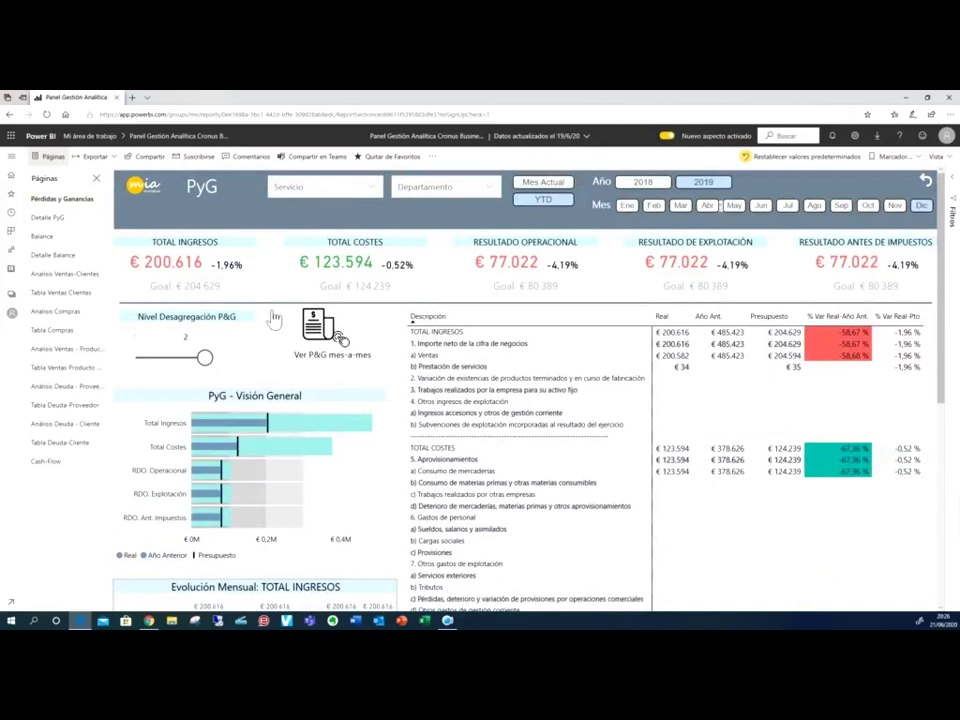
# Highlight the RESULTADO DE EXPLOTACIÓN row in the profit and loss table
pyautogui.scroll(-6, 272, 372)
pyautogui.scroll(-3, 272, 372)
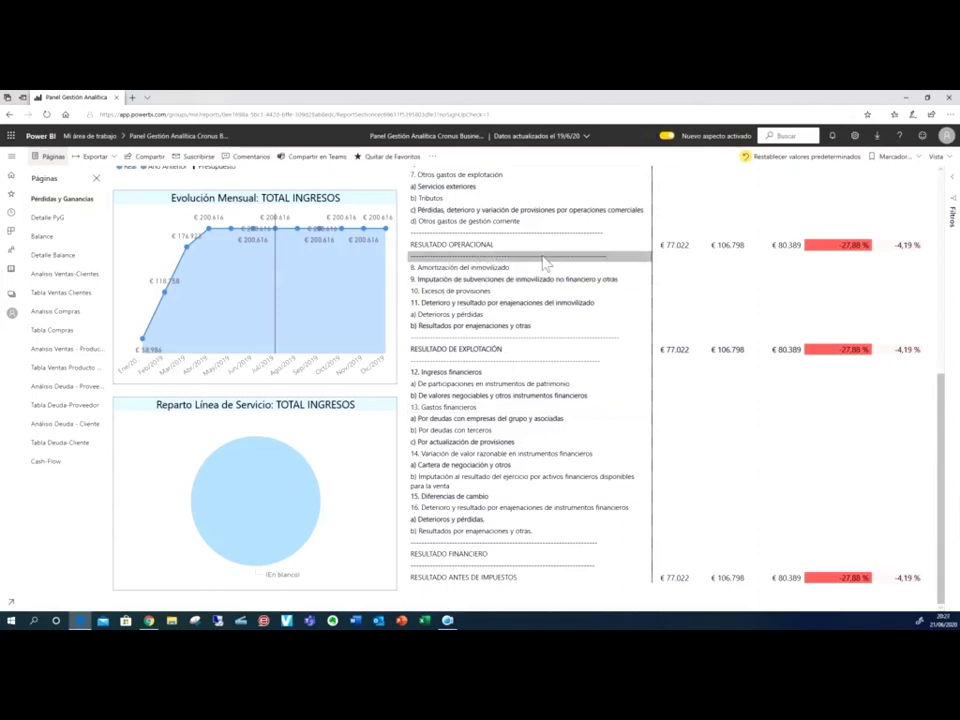
pyautogui.click(448, 352)
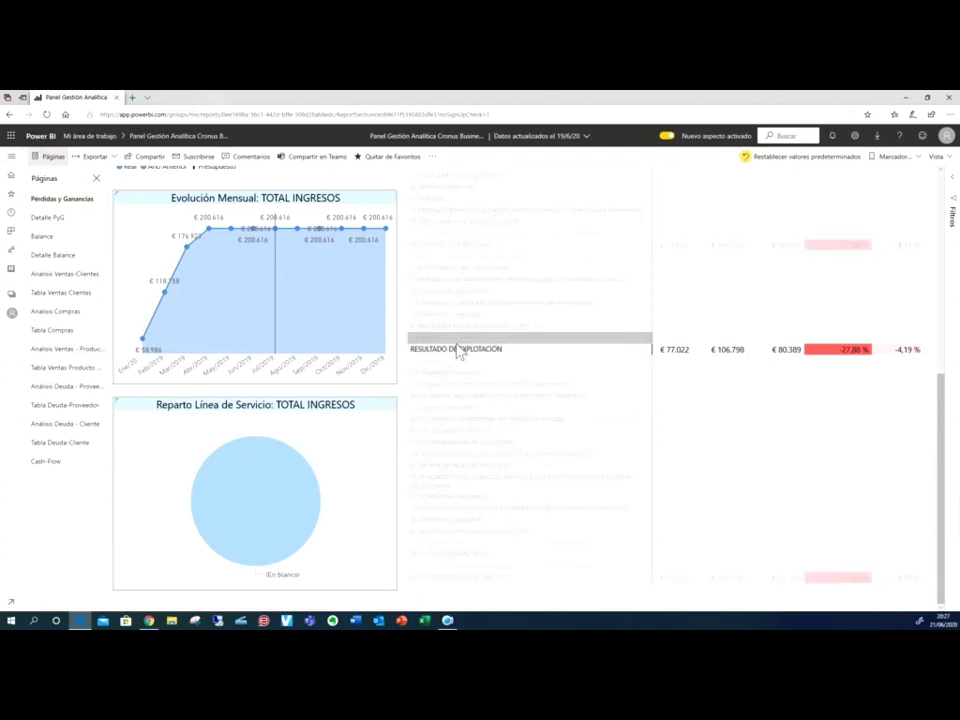
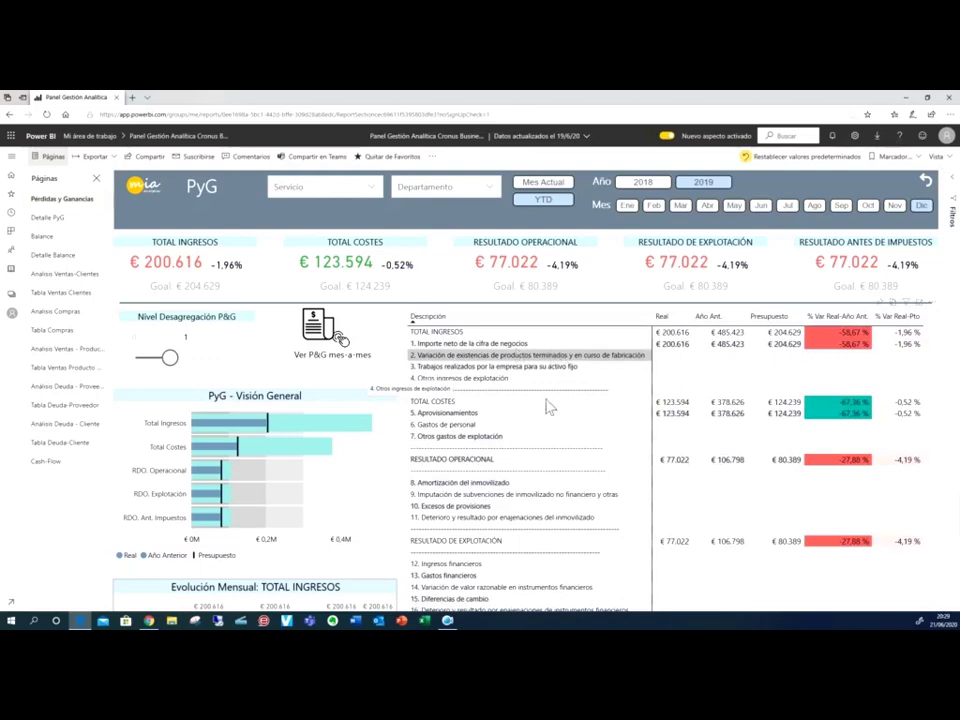
# Reduce the P&G breakdown level to 0, raise it to 3, and review the expanded profit and loss table
pyautogui.scroll(2, 561, 461)
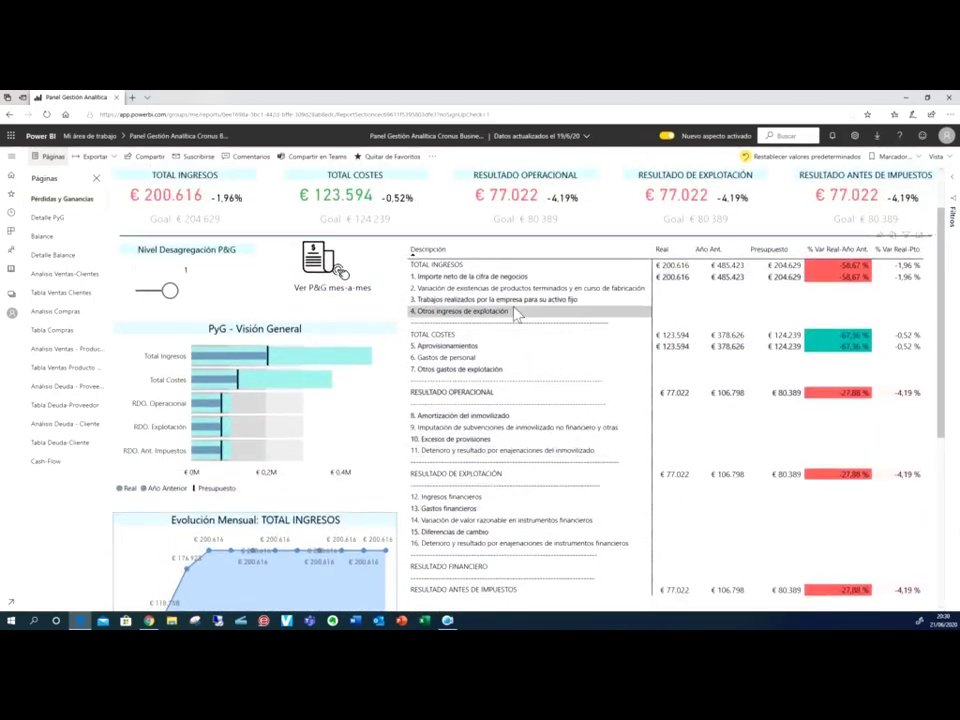
pyautogui.moveTo(170, 290); pyautogui.dragTo(135, 290)
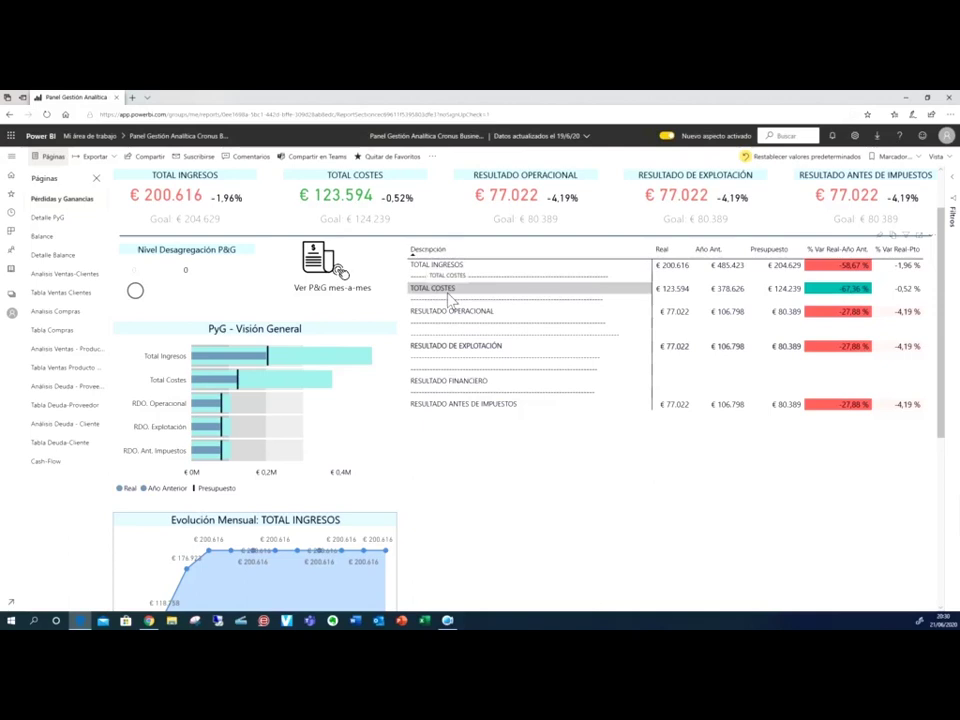
pyautogui.moveTo(135, 291); pyautogui.dragTo(241, 292)
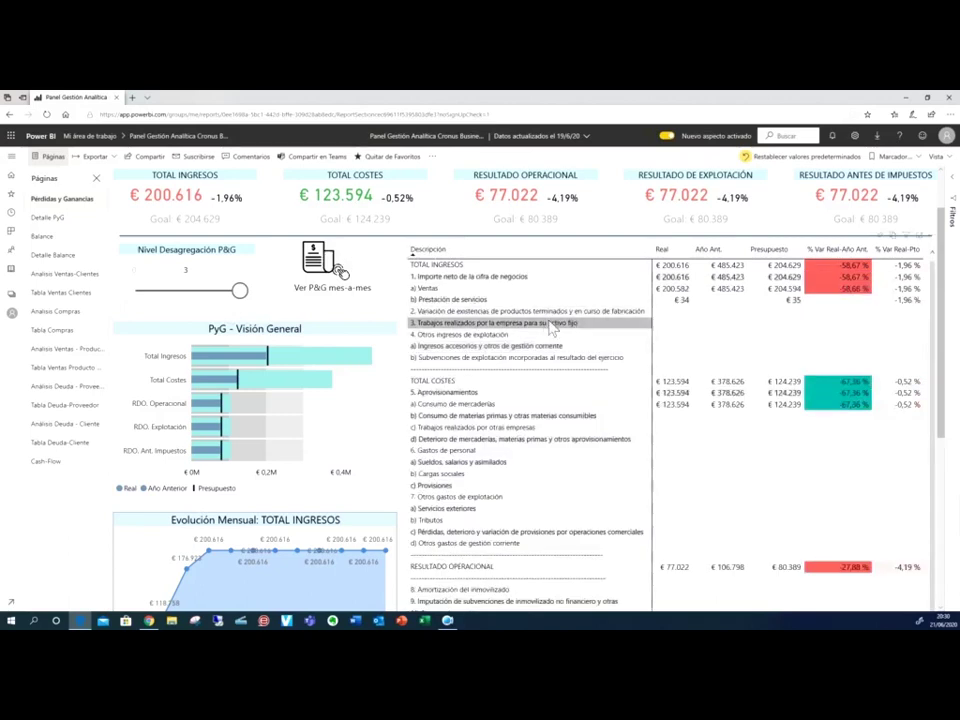
pyautogui.scroll(-5, 545, 338)
pyautogui.scroll(-4, 540, 338)
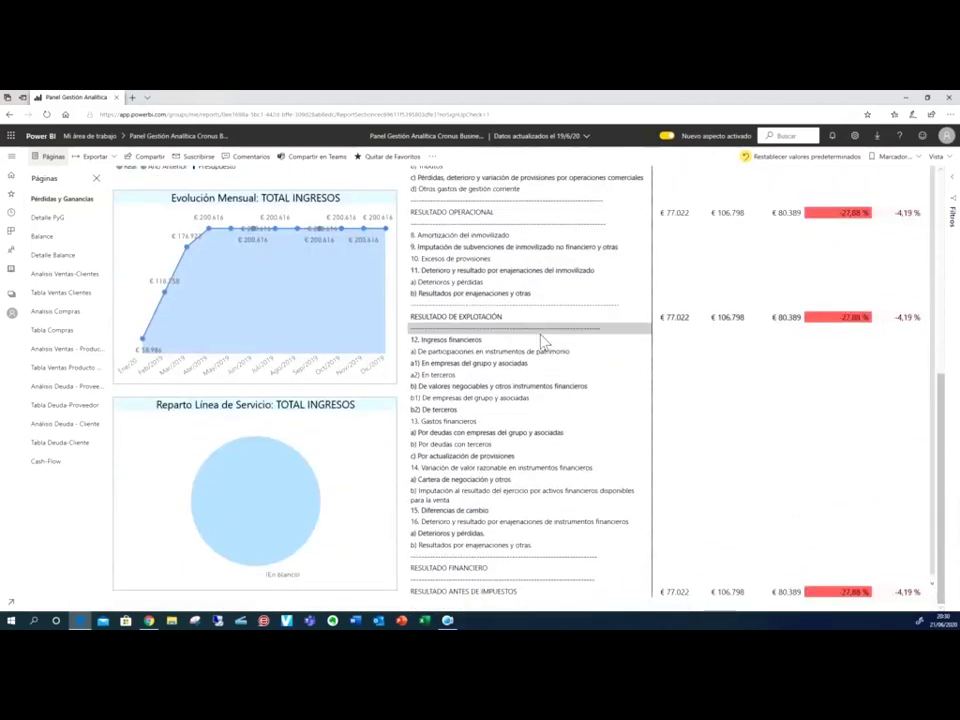
pyautogui.scroll(8, 543, 341)
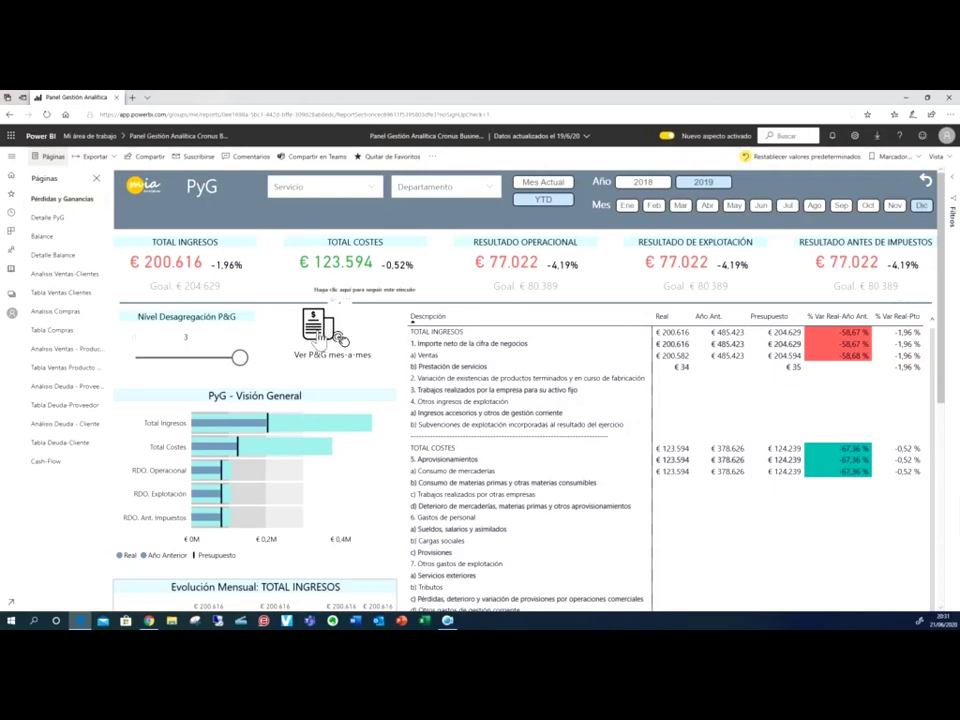
# Open the month-by-month P&G detail and highlight the row "1. Importe neto de la cifra de negocios"
pyautogui.click(341, 340)
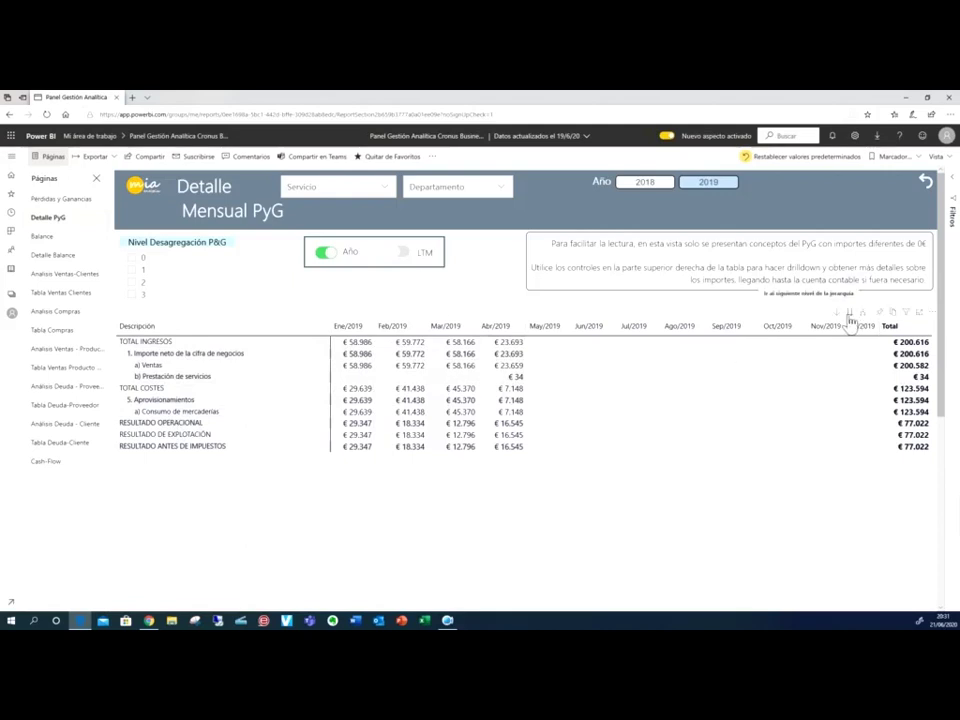
pyautogui.click(148, 355)
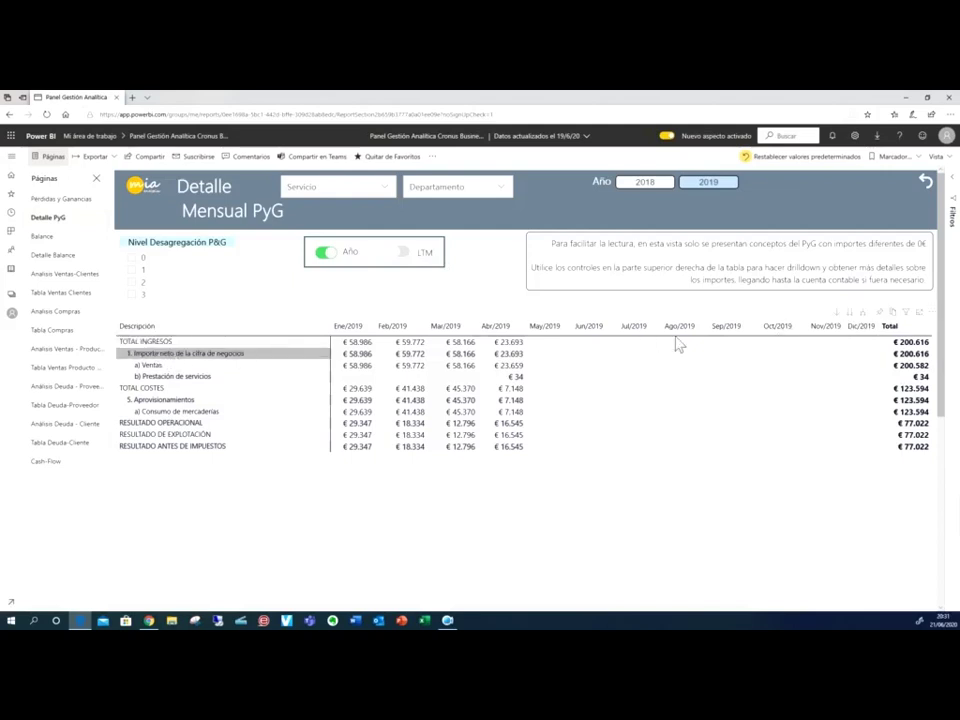
pyautogui.click(850, 316)
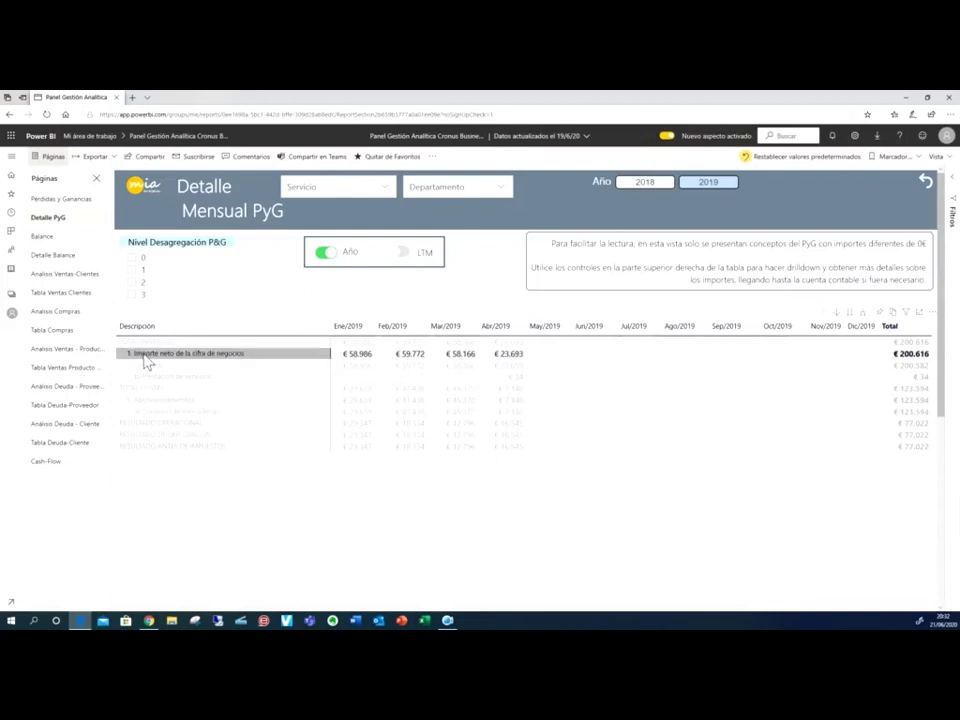
# Switch the monthly P&G detail from the yearly view to LTM and return to the main PyG page
pyautogui.click(333, 256)
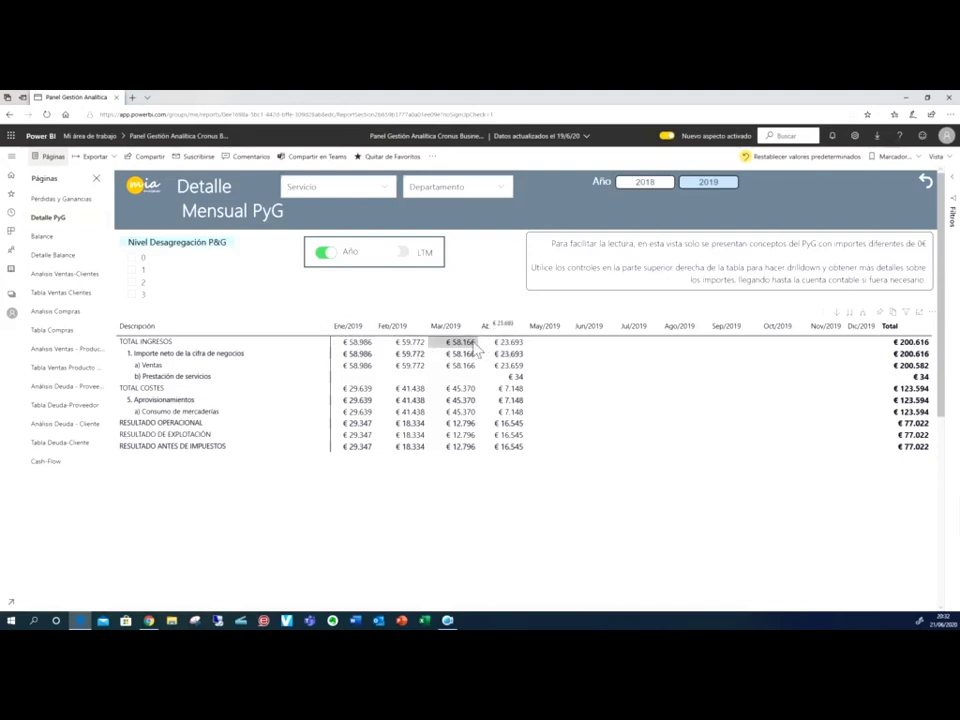
pyautogui.click(405, 259)
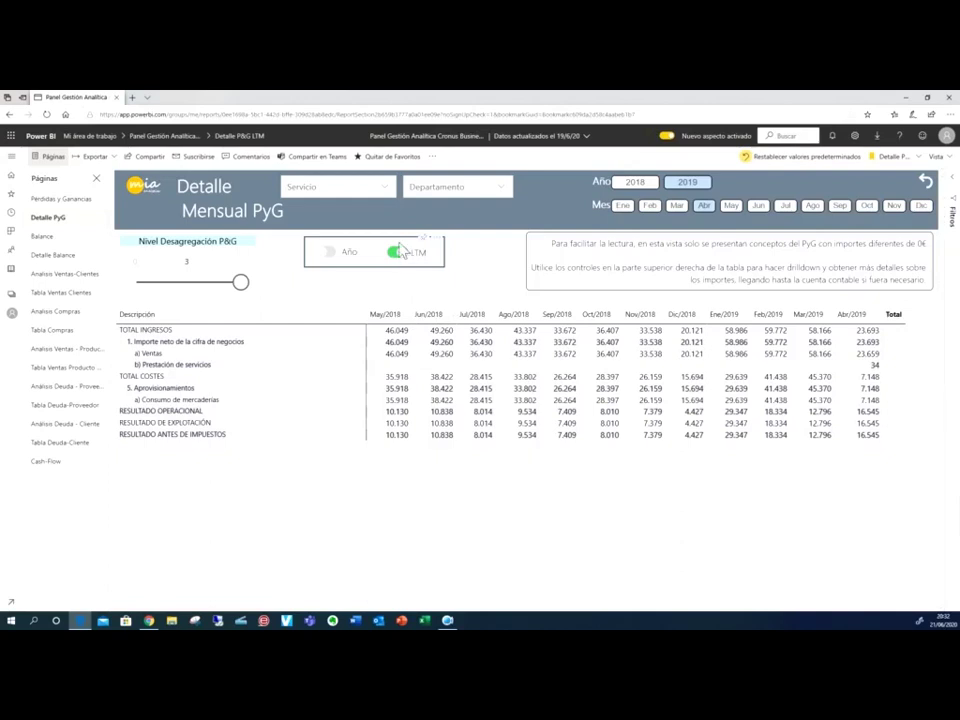
pyautogui.click(925, 186)
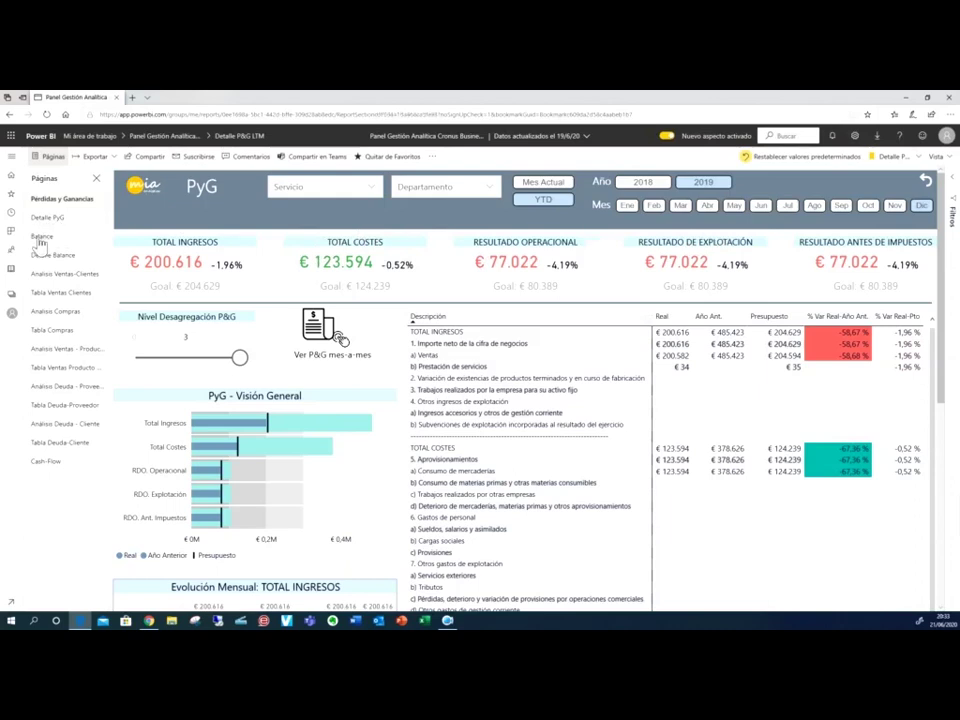
# Open the Balance page and review its asset, equity and liability line items
pyautogui.click(41, 237)
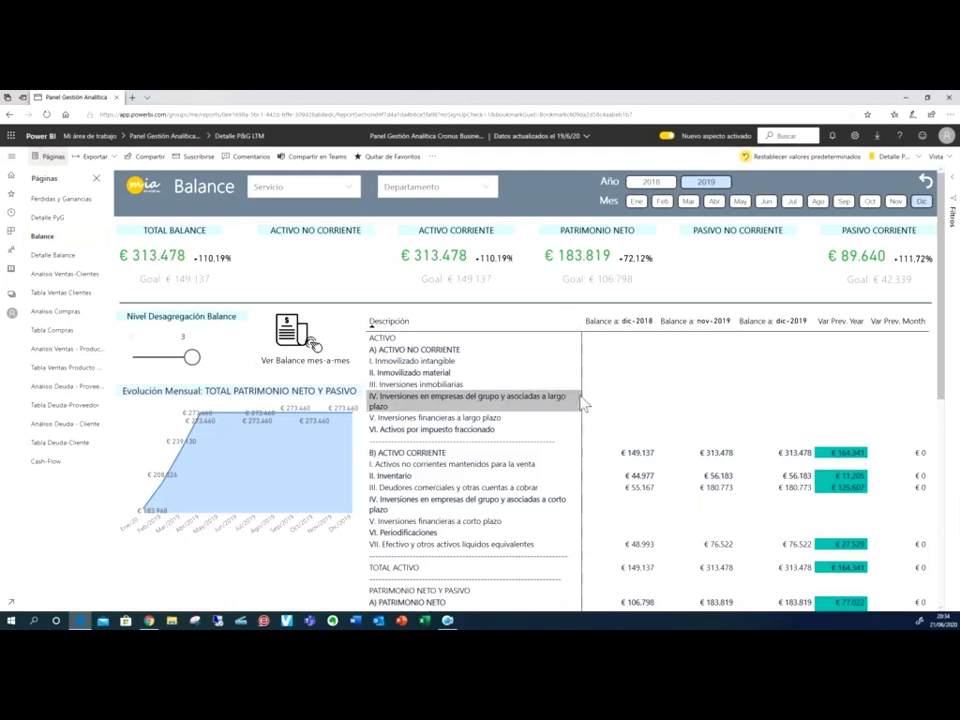
pyautogui.scroll(-3, 584, 405)
pyautogui.scroll(3, 588, 415)
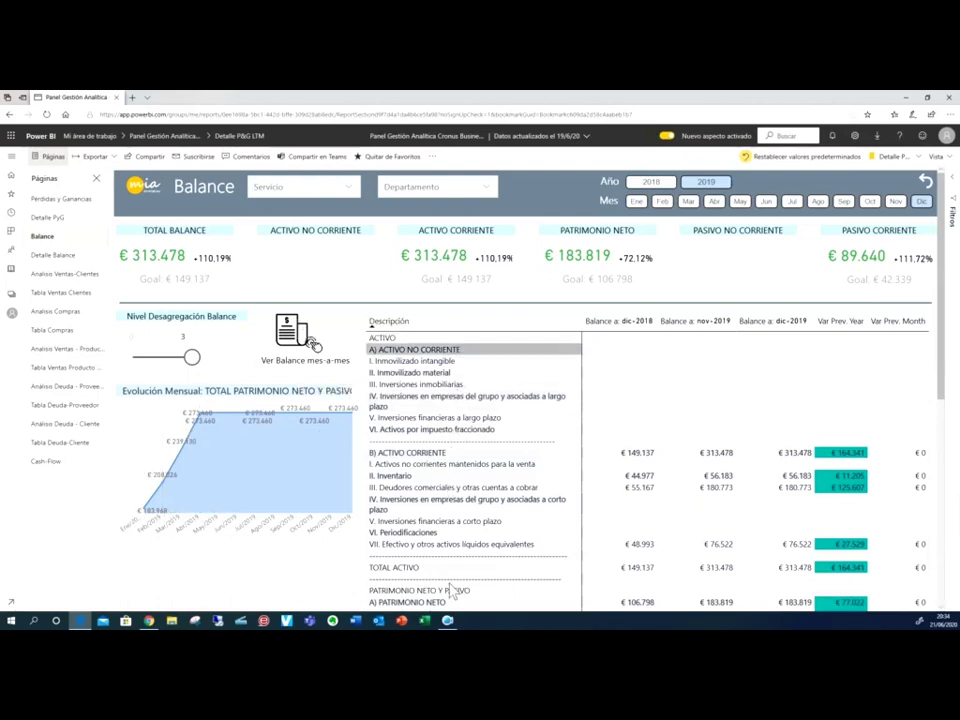
pyautogui.scroll(-2, 472, 512)
pyautogui.scroll(2, 472, 512)
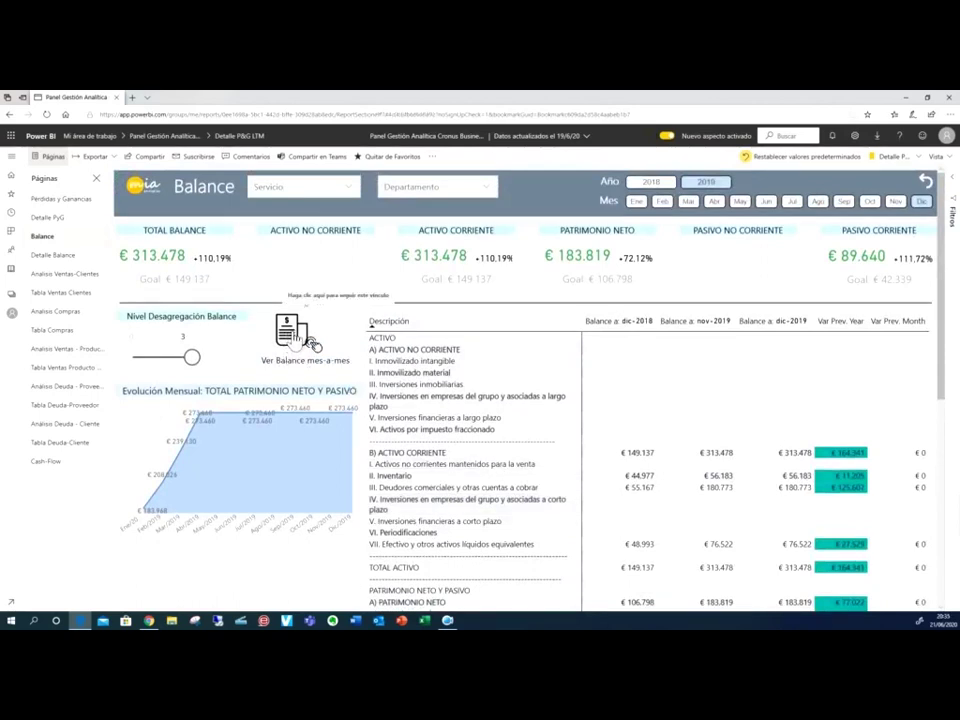
# Open the month-by-month balance detail, review its account breakdown, and return to the Balance page
pyautogui.click(313, 343)
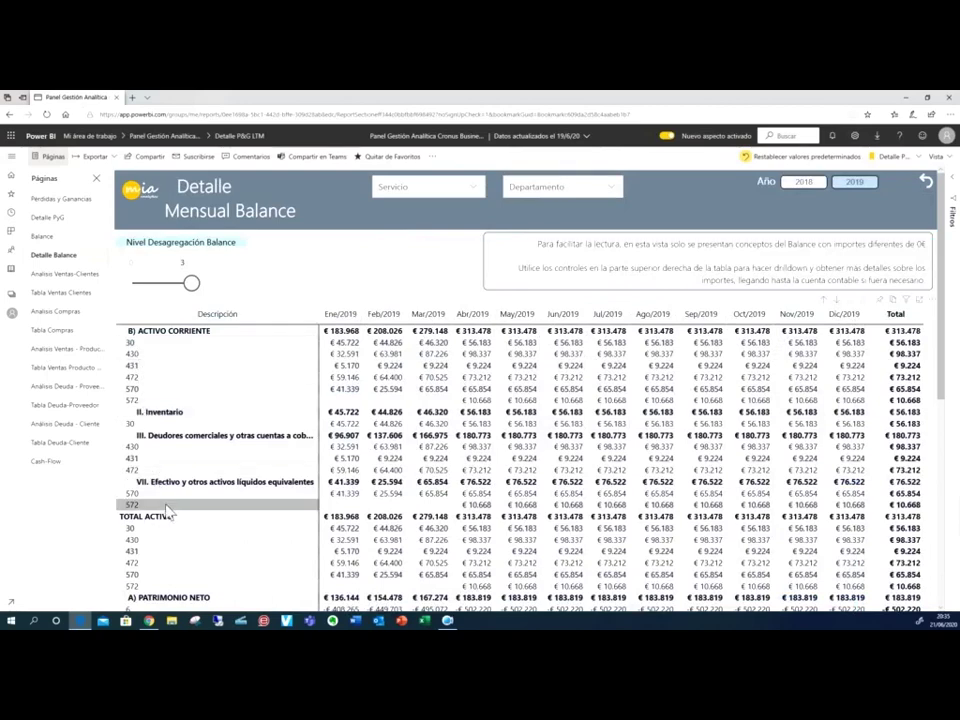
pyautogui.scroll(-5, 168, 508)
pyautogui.scroll(10, 168, 508)
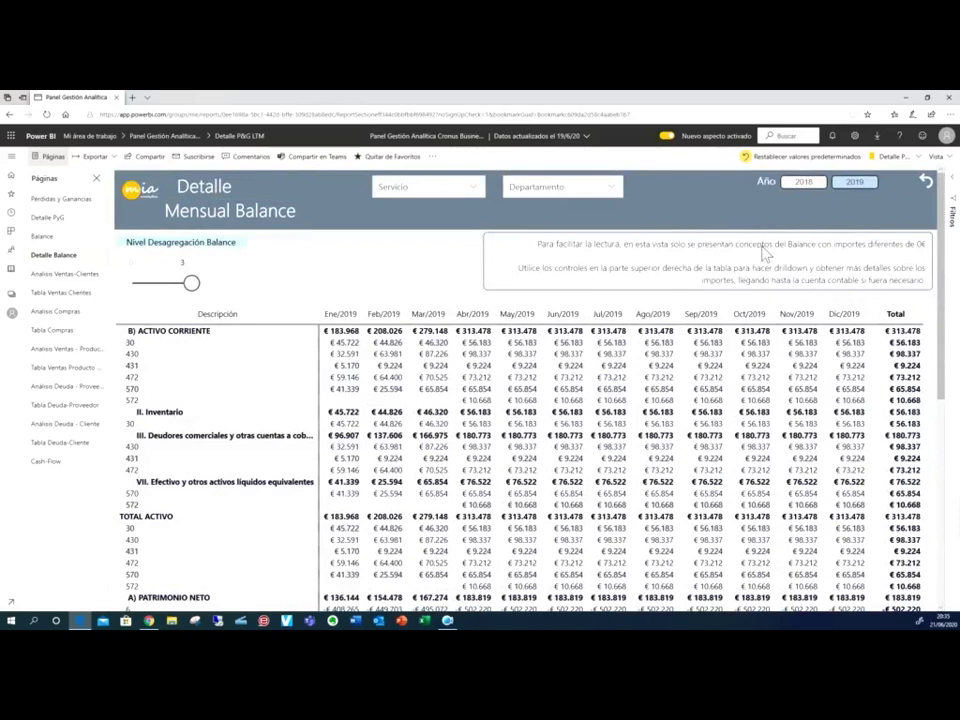
pyautogui.click(926, 189)
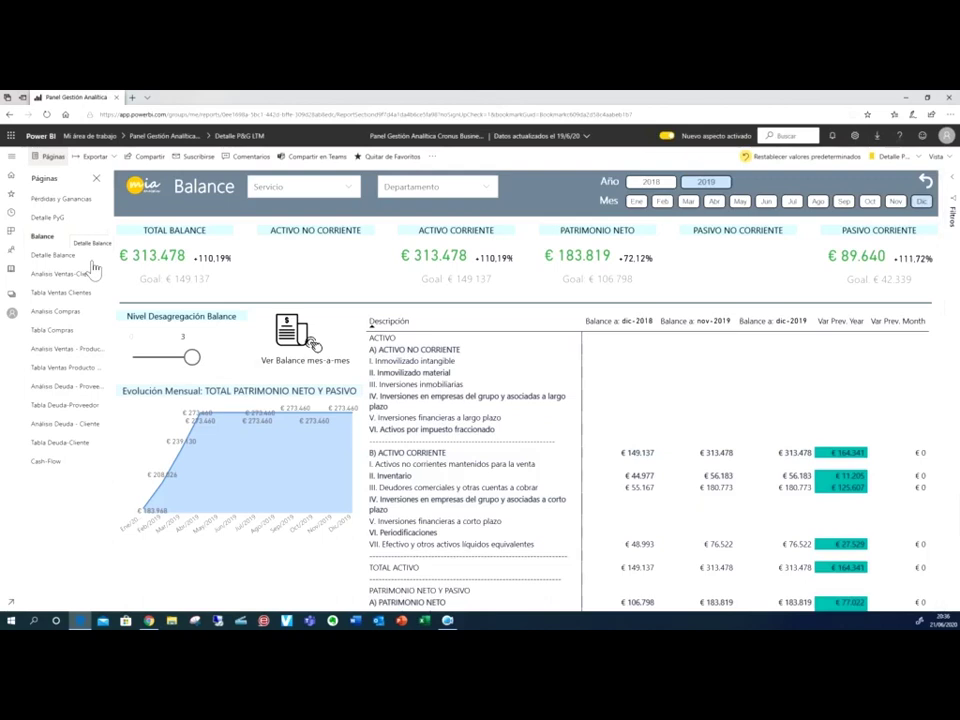
# Open the customer sales analysis page and inspect the sales figures for Barcelona on the map
pyautogui.click(49, 276)
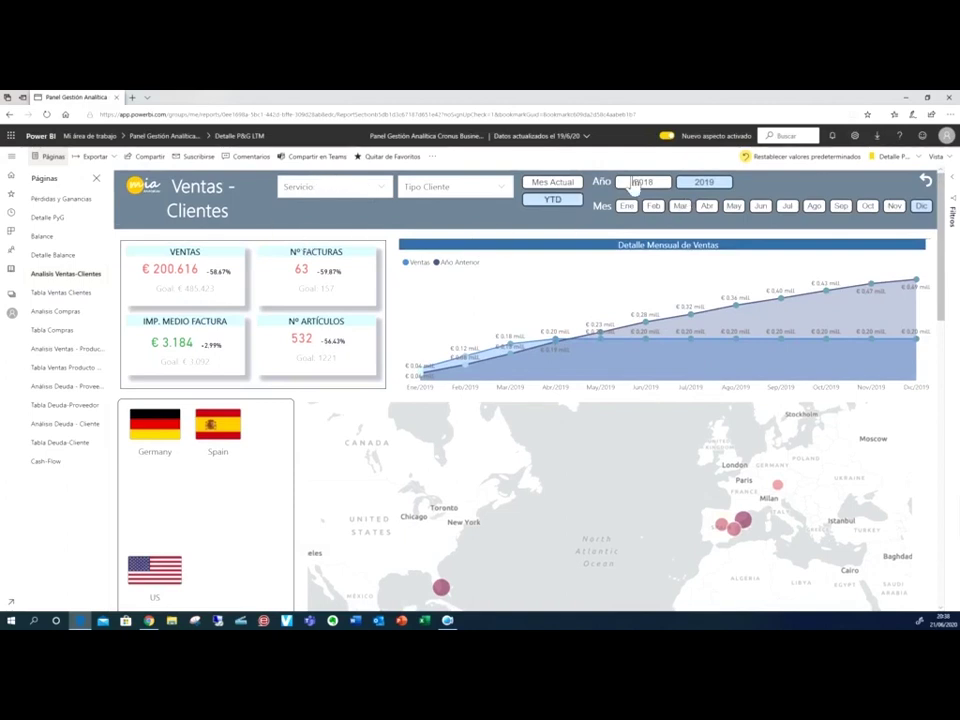
pyautogui.moveTo(942, 255); pyautogui.dragTo(943, 320)
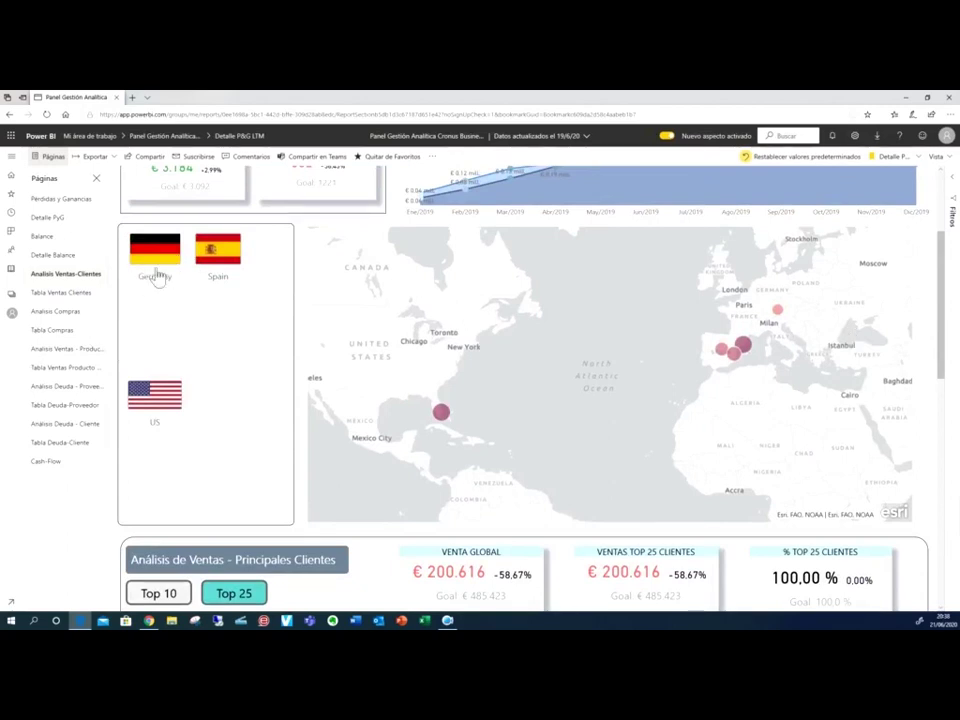
pyautogui.moveTo(729, 357)
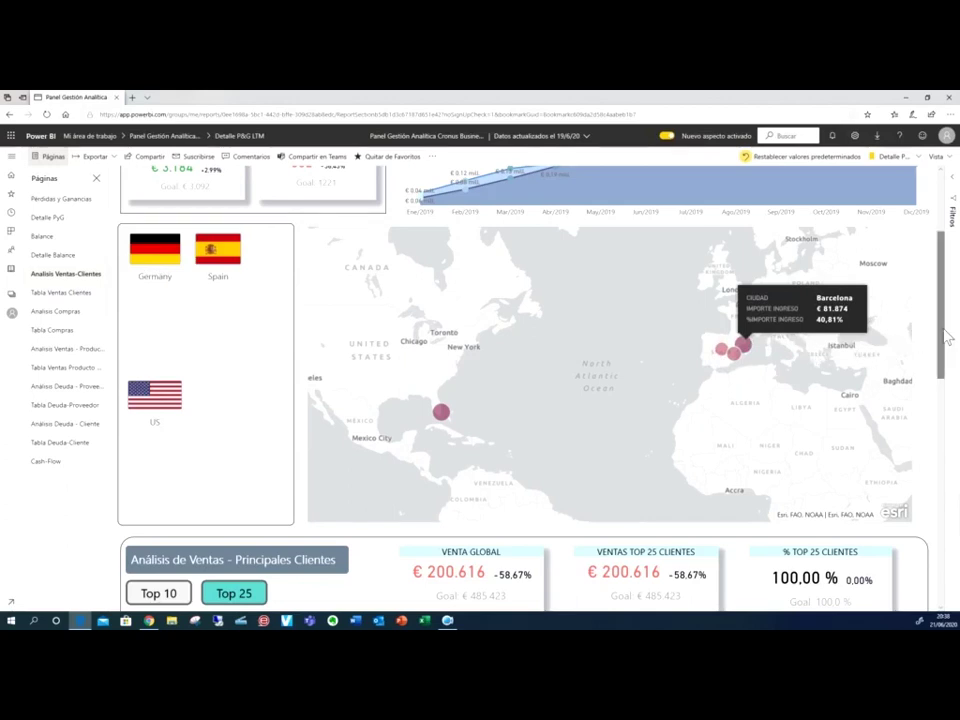
# Review the Top 25 customers section and open the invoice detail for all customers
pyautogui.moveTo(947, 338); pyautogui.dragTo(936, 450)
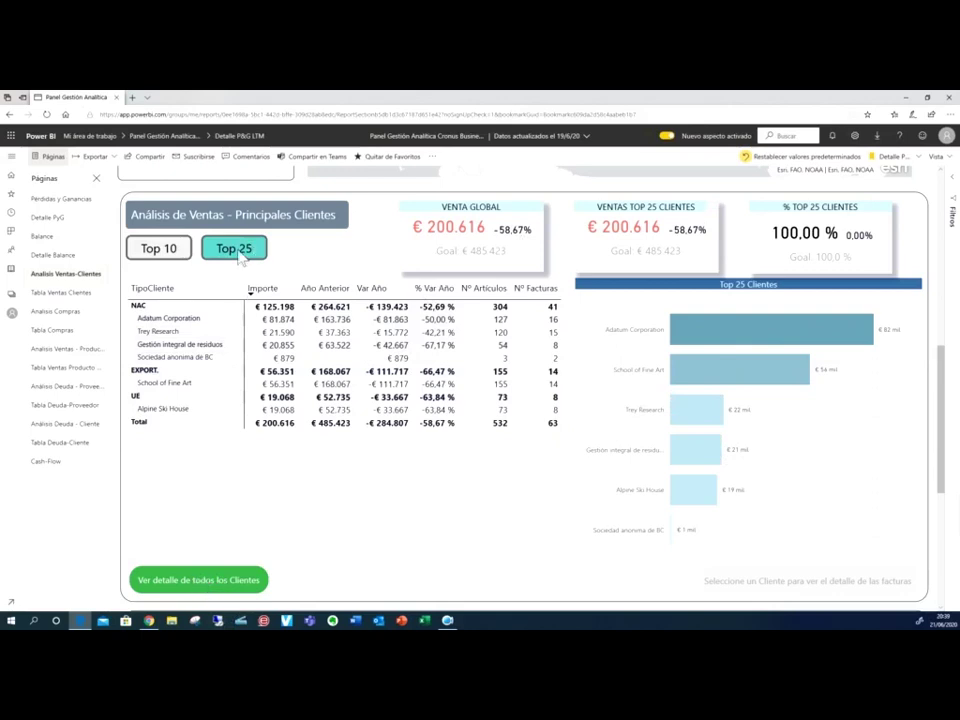
pyautogui.click(194, 582)
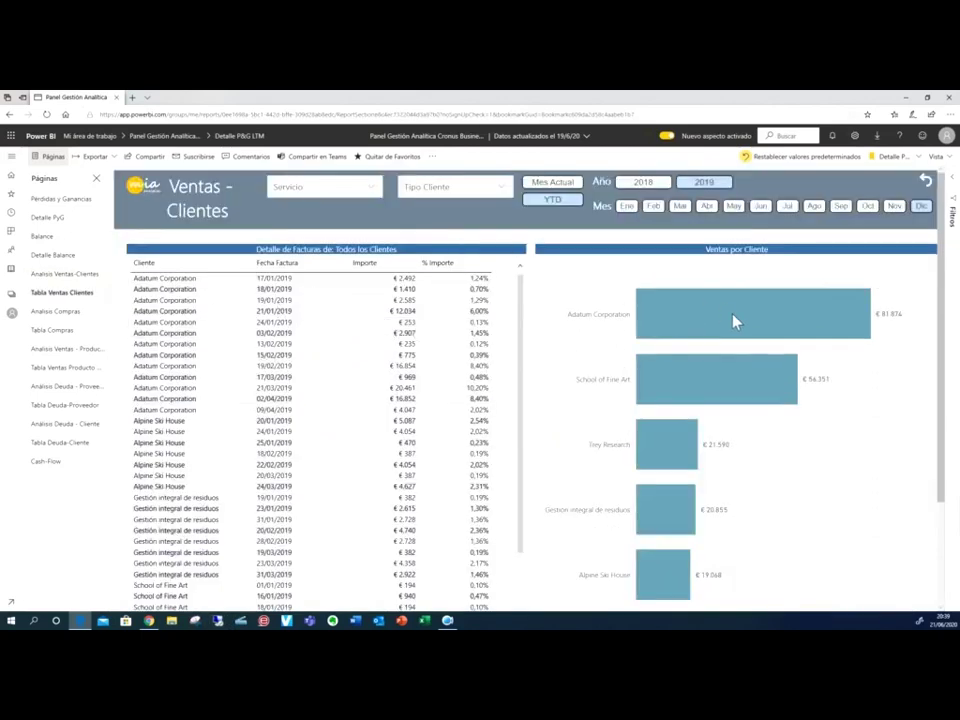
pyautogui.scroll(-3, 735, 325)
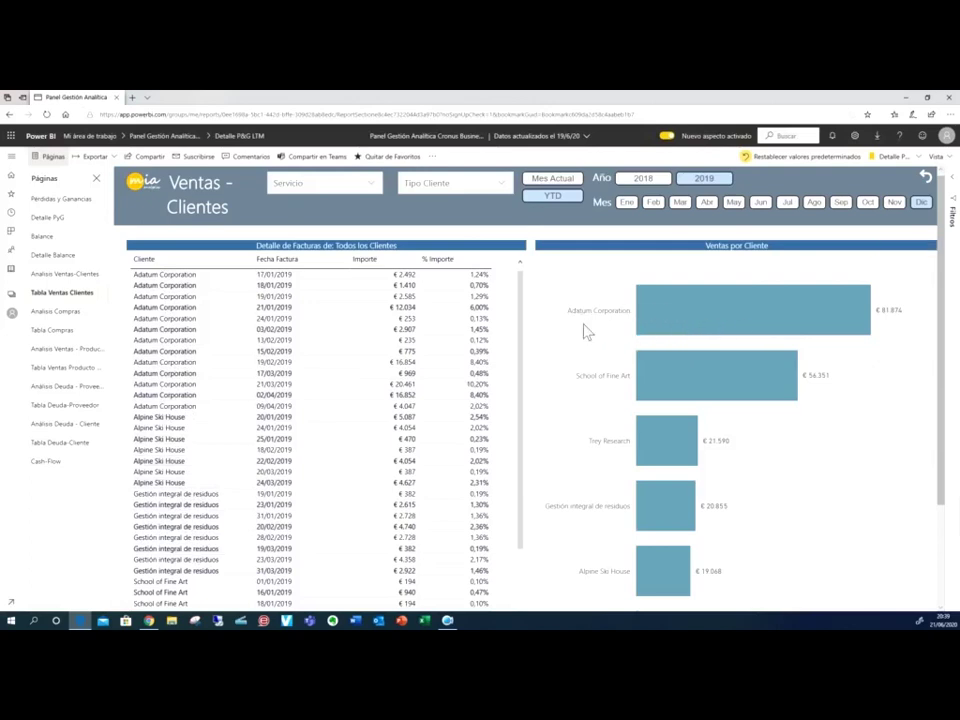
# Filter the invoice detail to Adatum Corporation, review its invoices, and return to the customer sales analysis page
pyautogui.click(686, 320)
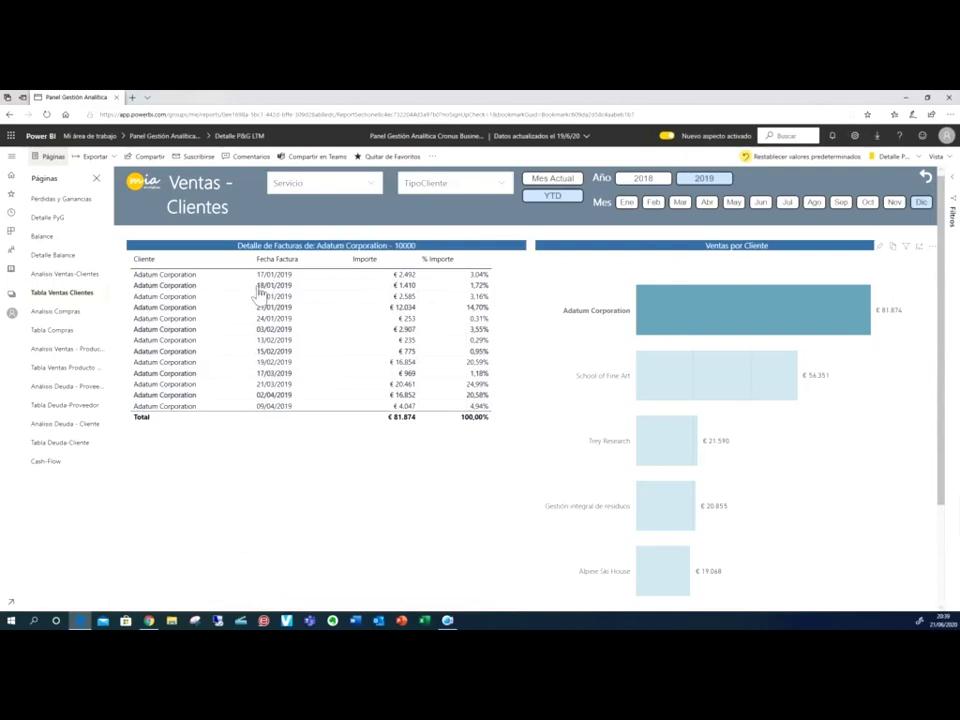
pyautogui.scroll(-3, 375, 336)
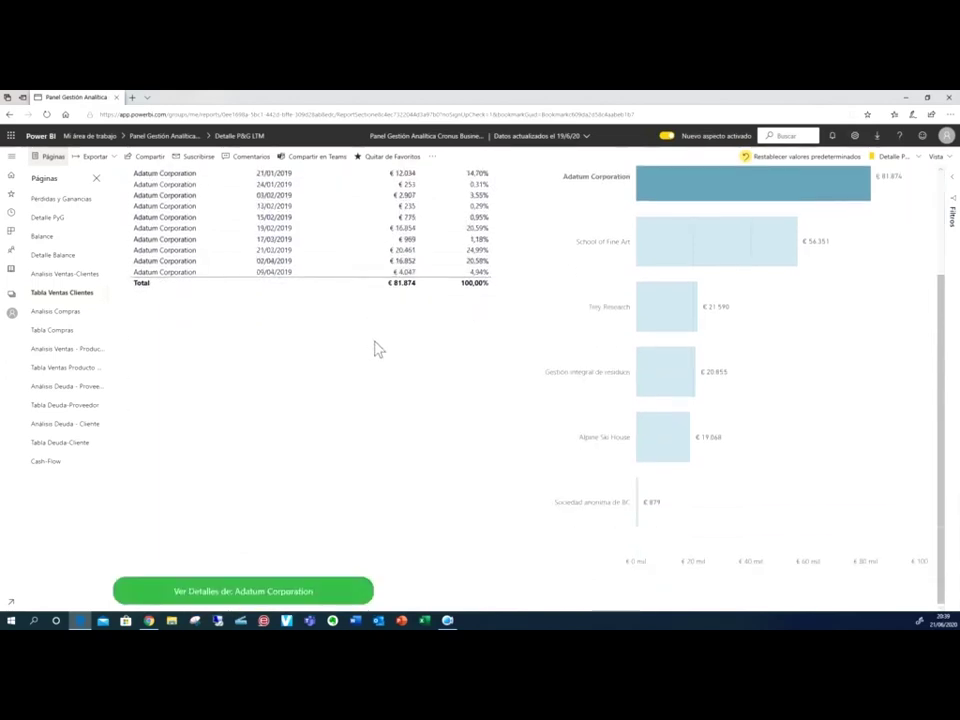
pyautogui.scroll(3, 377, 349)
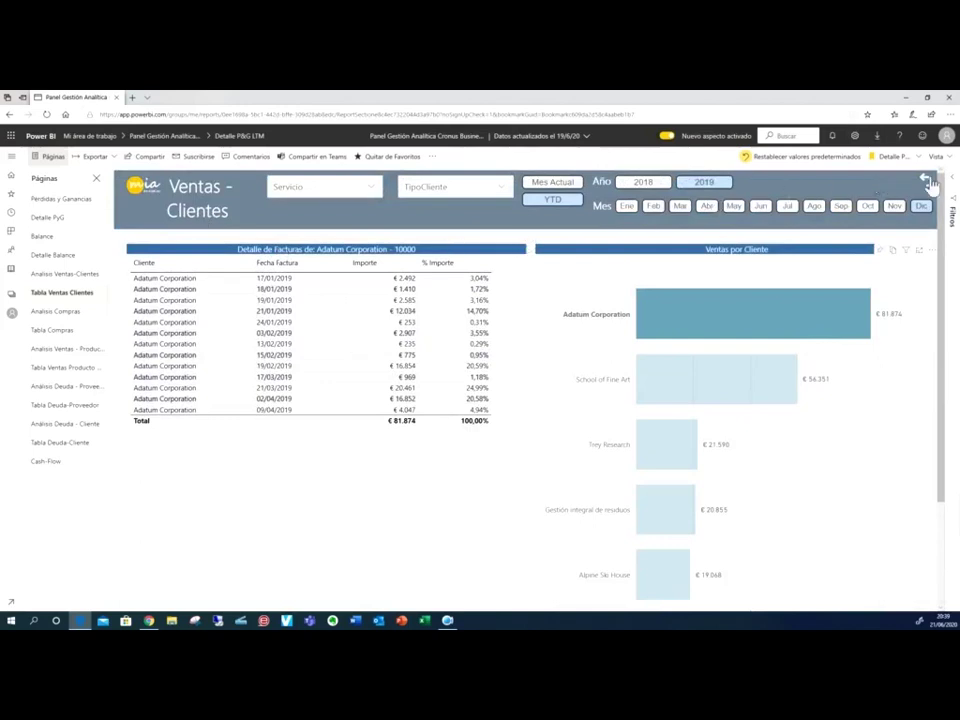
pyautogui.click(926, 181)
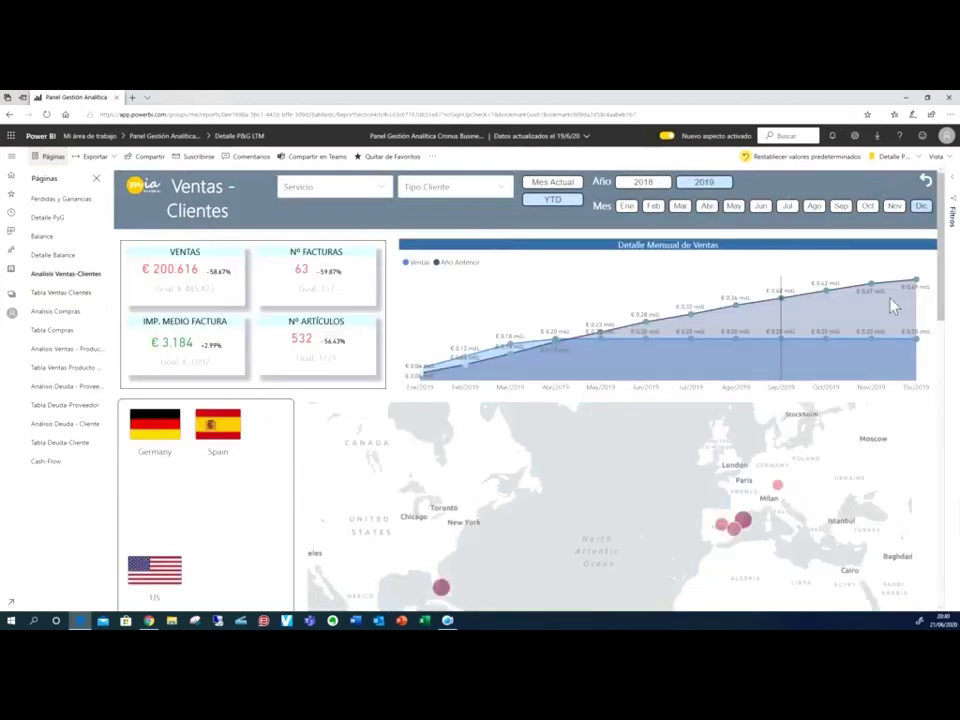
# Select and deselect Adatum Corporation in the Top 25 customers chart, and review the active and inactive customers section
pyautogui.moveTo(947, 307); pyautogui.dragTo(950, 511)
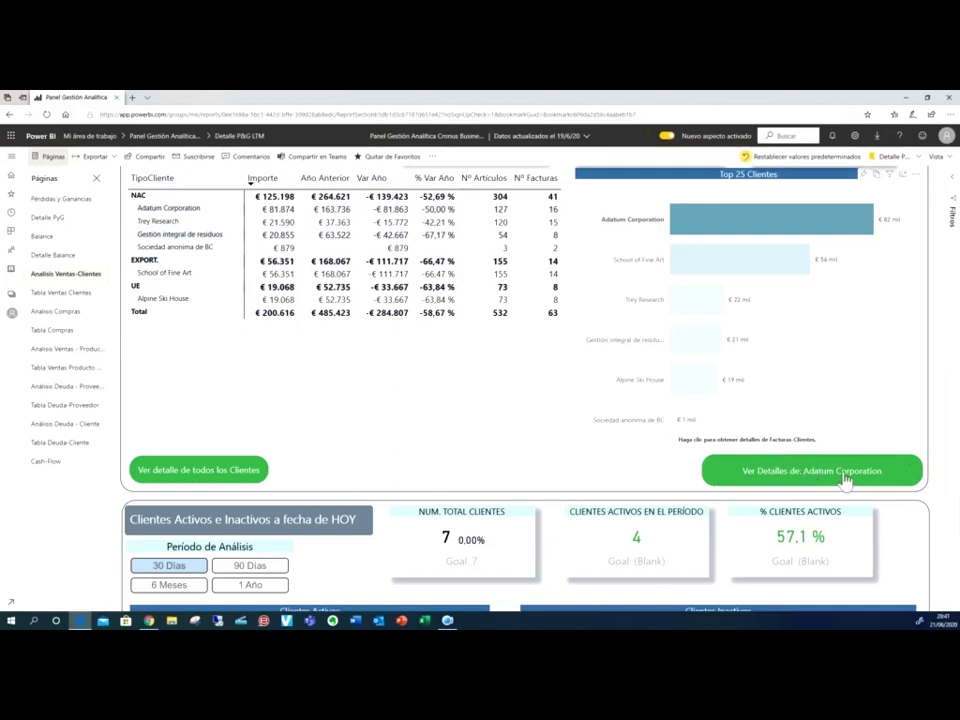
pyautogui.click(728, 229)
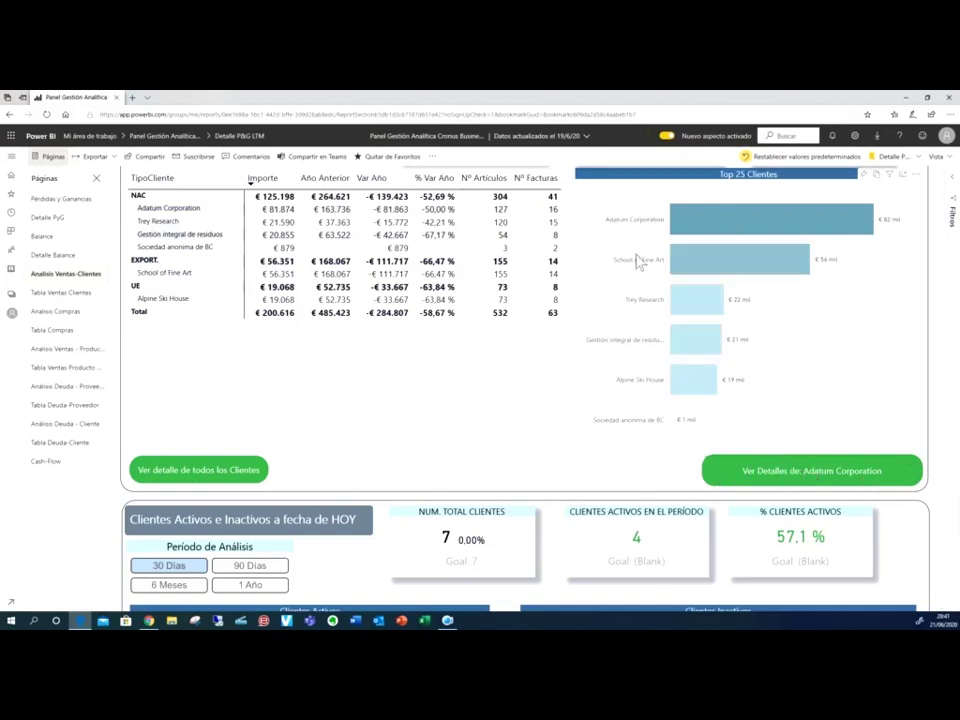
pyautogui.click(688, 224)
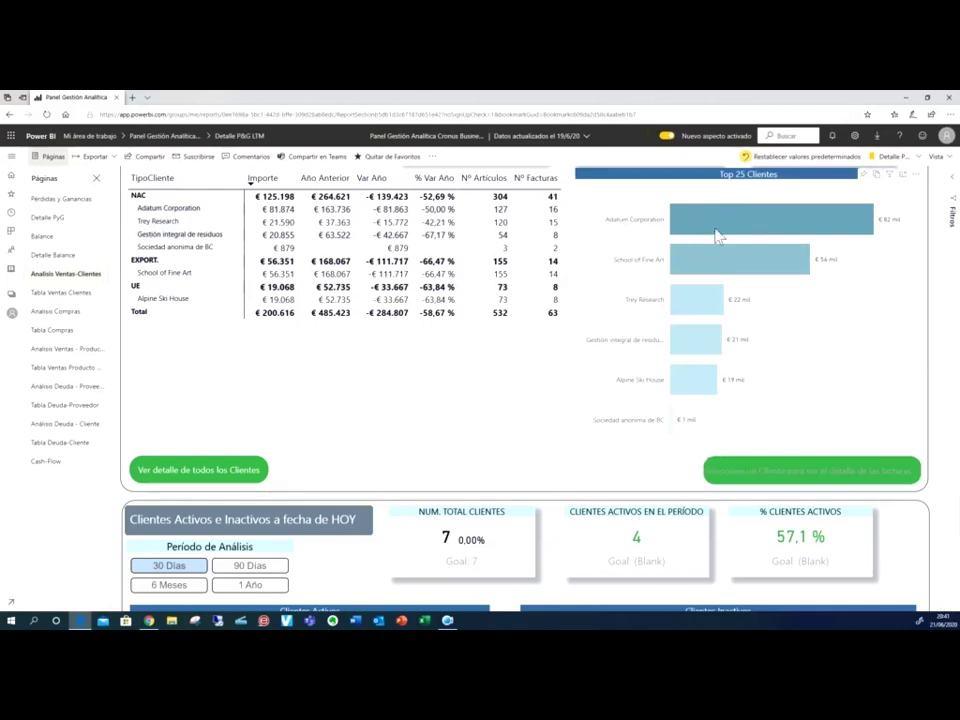
pyautogui.scroll(-3, 713, 237)
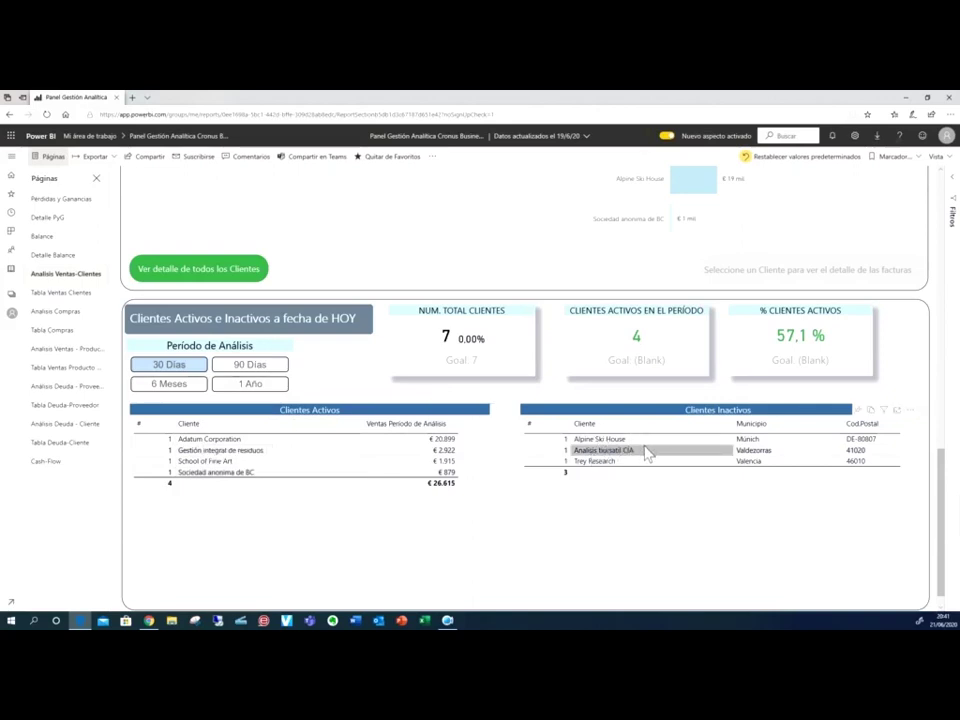
pyautogui.scroll(-1, 648, 453)
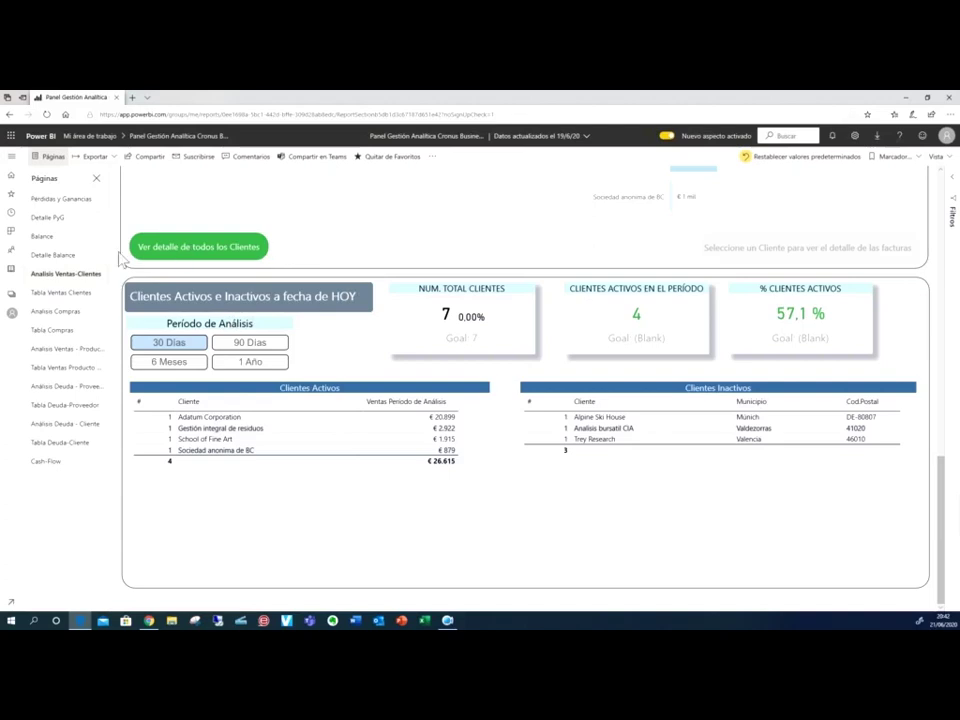
# Open the purchase analysis page, inspect Valencia's costs on the map, and review the Top 25 suppliers section
pyautogui.click(52, 311)
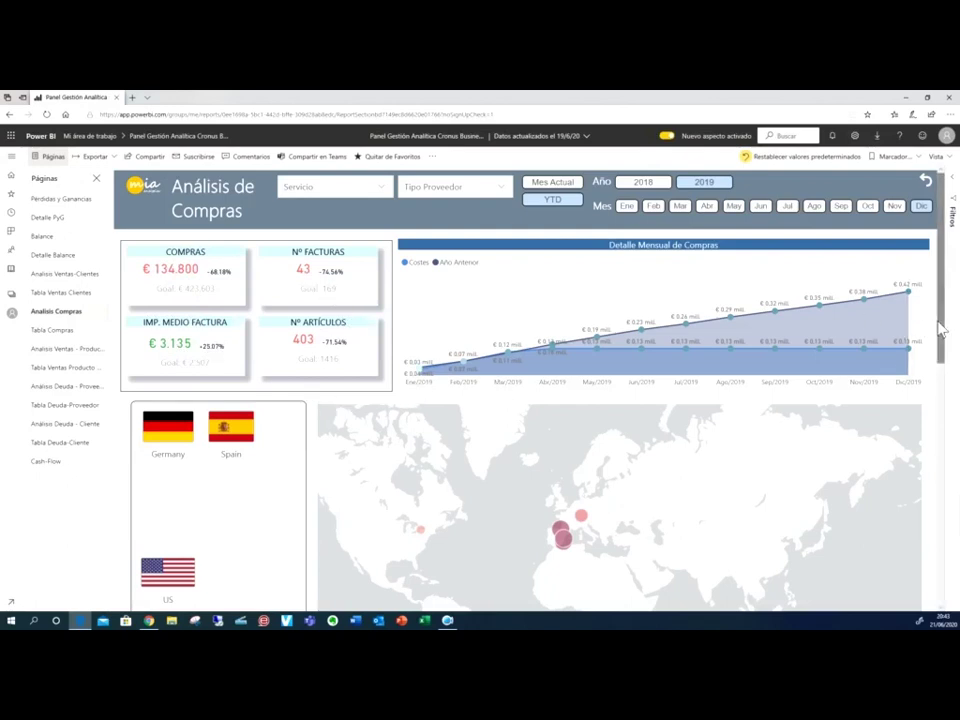
pyautogui.moveTo(940, 323); pyautogui.dragTo(946, 401)
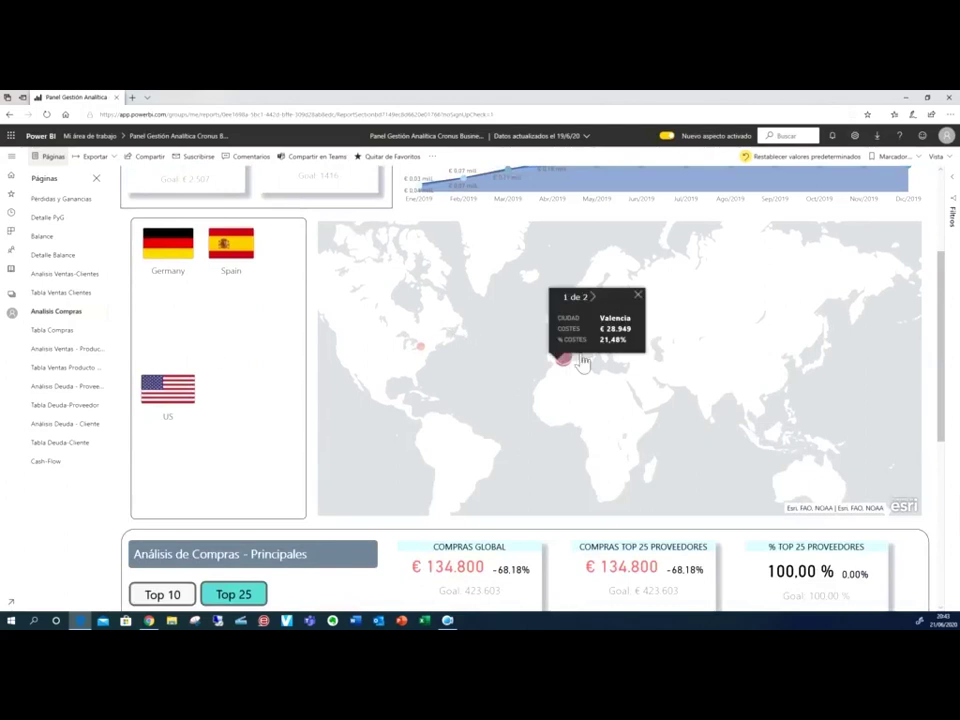
pyautogui.click(597, 381)
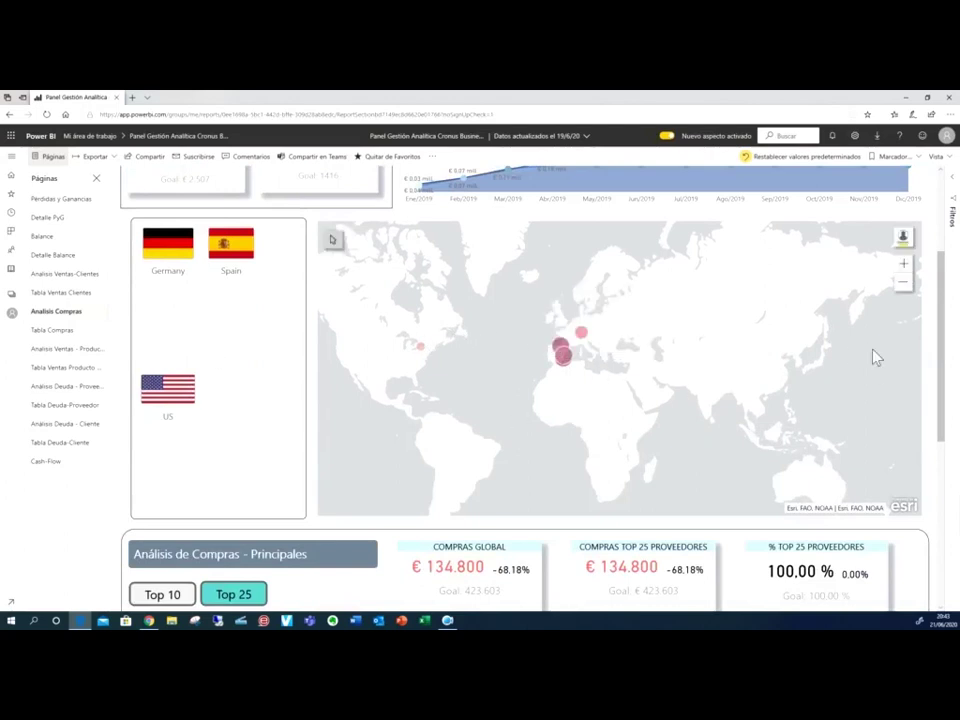
pyautogui.scroll(-1, 948, 366)
pyautogui.scroll(-4, 950, 370)
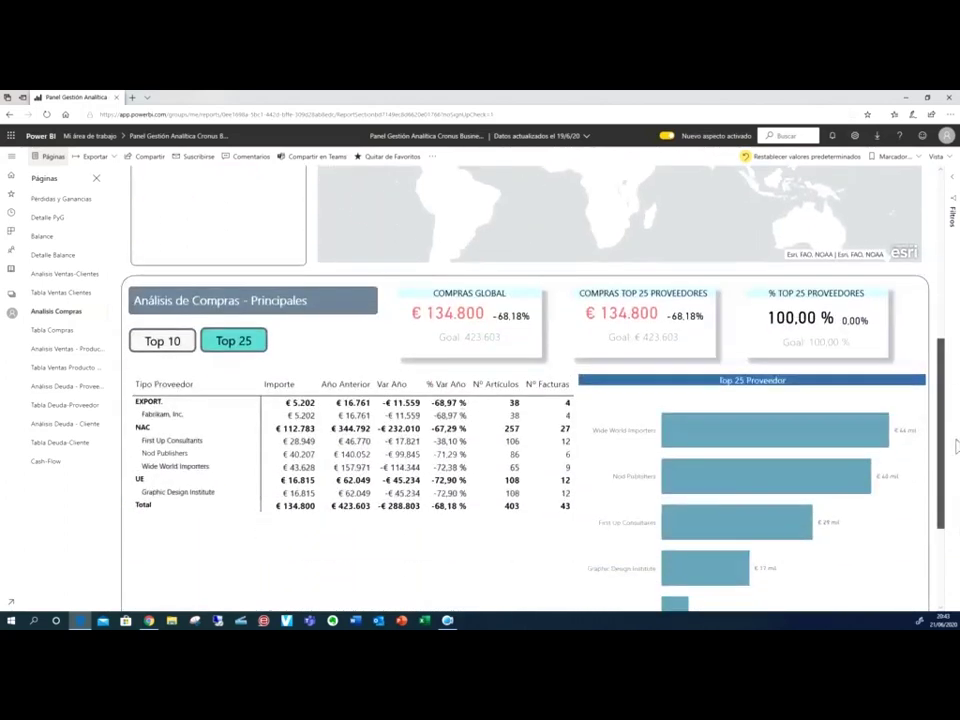
pyautogui.scroll(1, 948, 370)
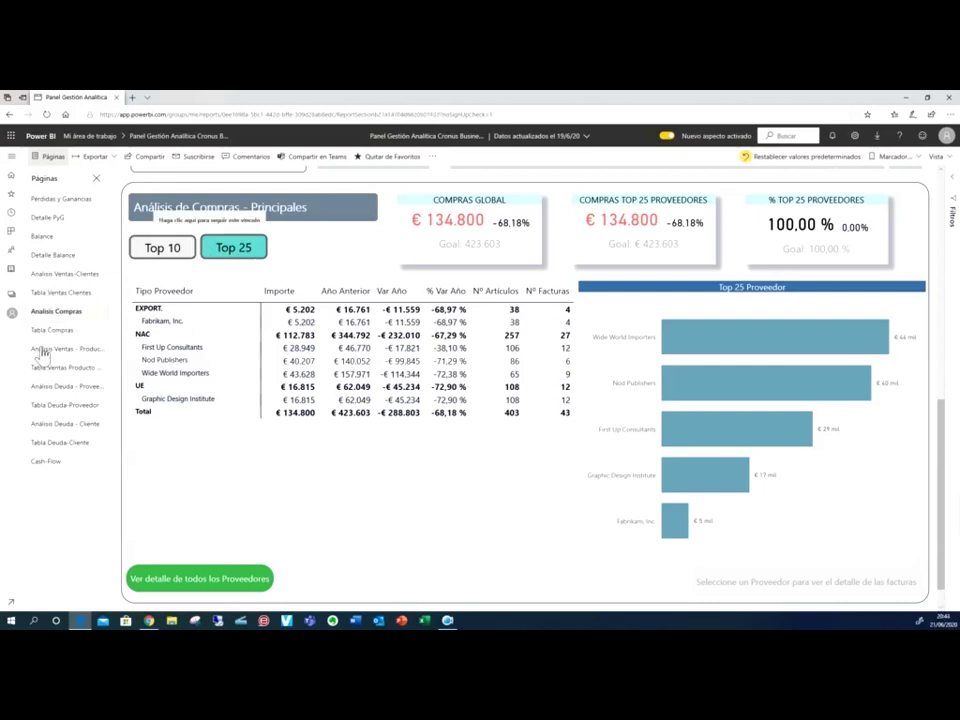
# Open the product and resource sales analysis page and review the Top 15 table and charts
pyautogui.click(44, 350)
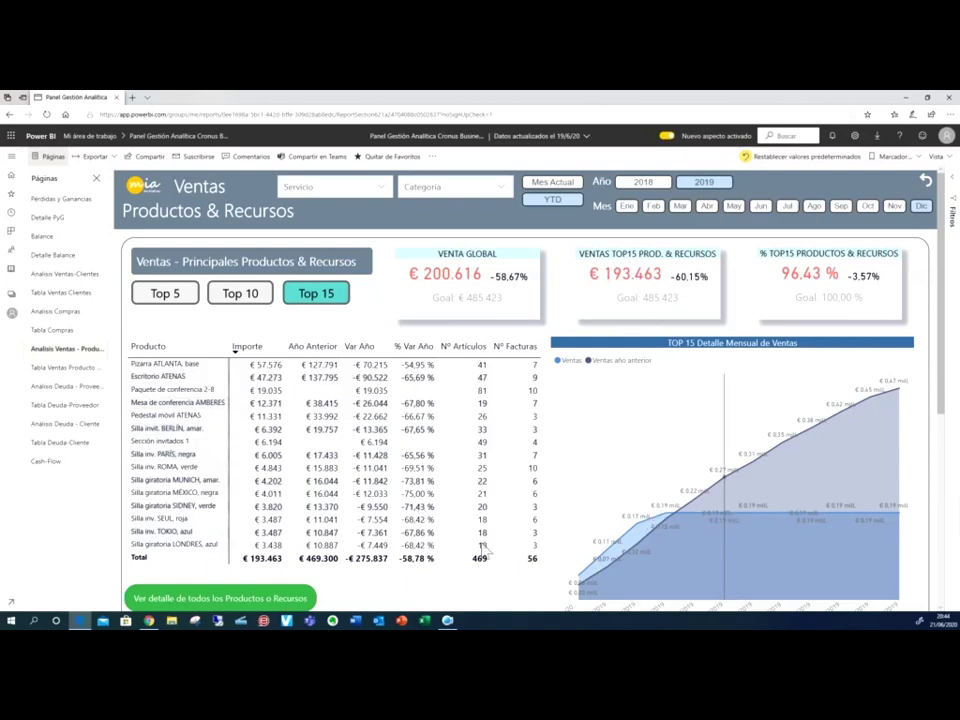
pyautogui.scroll(-3, 360, 414)
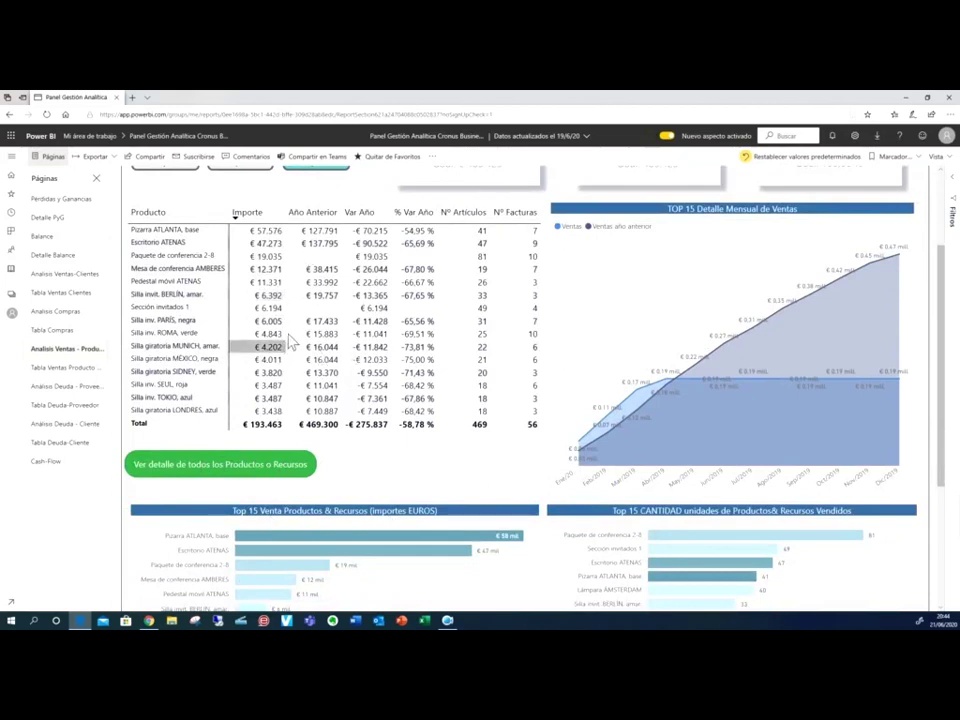
pyautogui.scroll(-3, 287, 345)
pyautogui.scroll(-2, 342, 295)
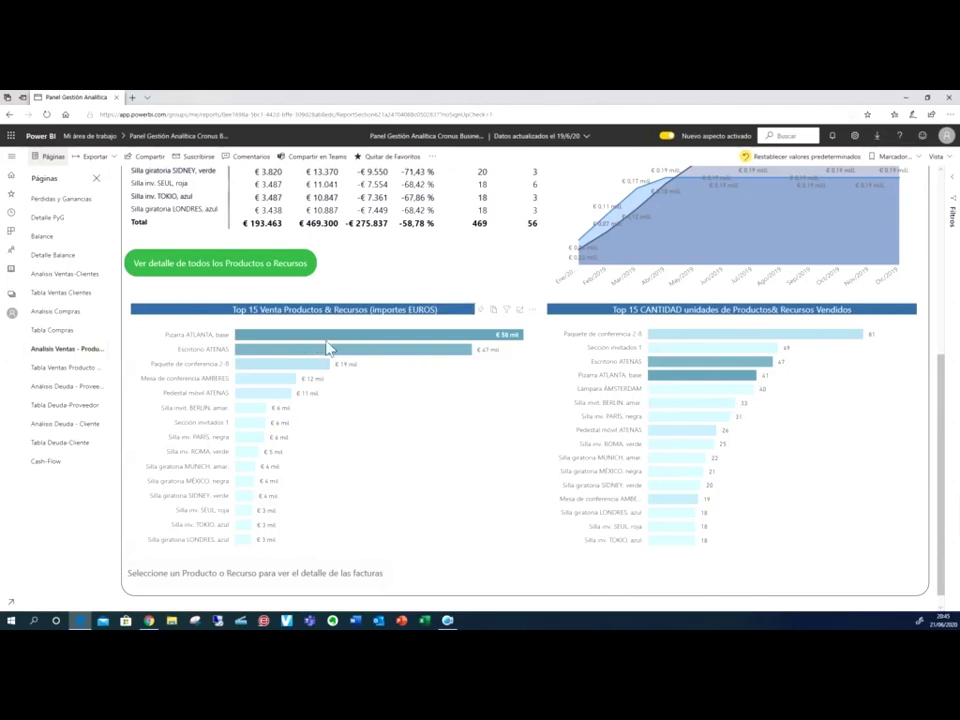
# Open the invoice detail for Pizarra ATLANTA, base, review its invoices and customer breakdown, and return to the product sales page
pyautogui.click(243, 337)
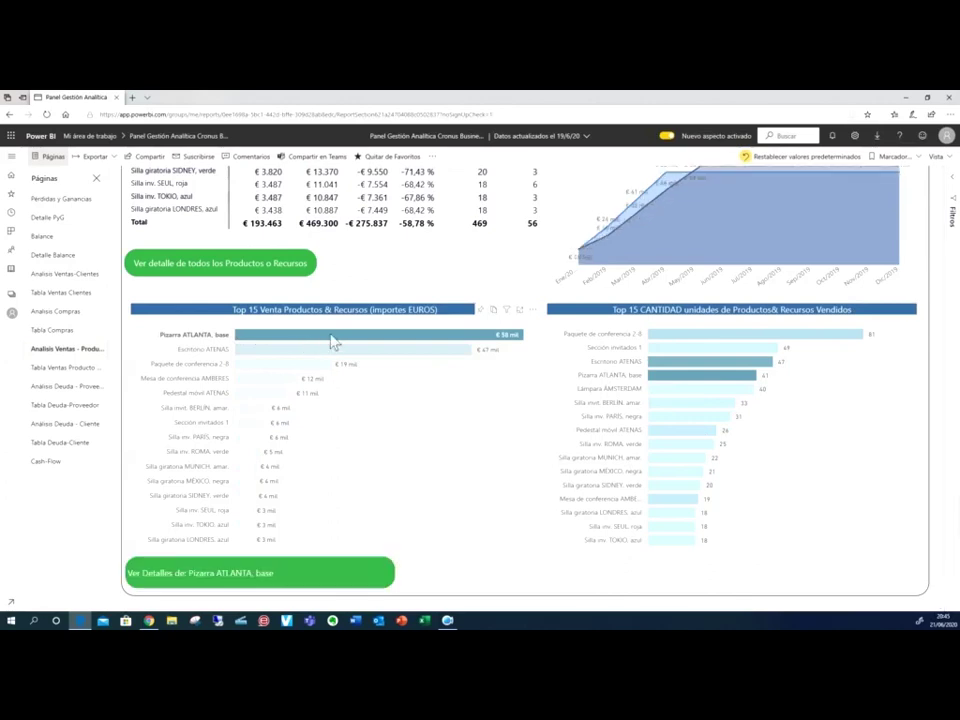
pyautogui.click(184, 582)
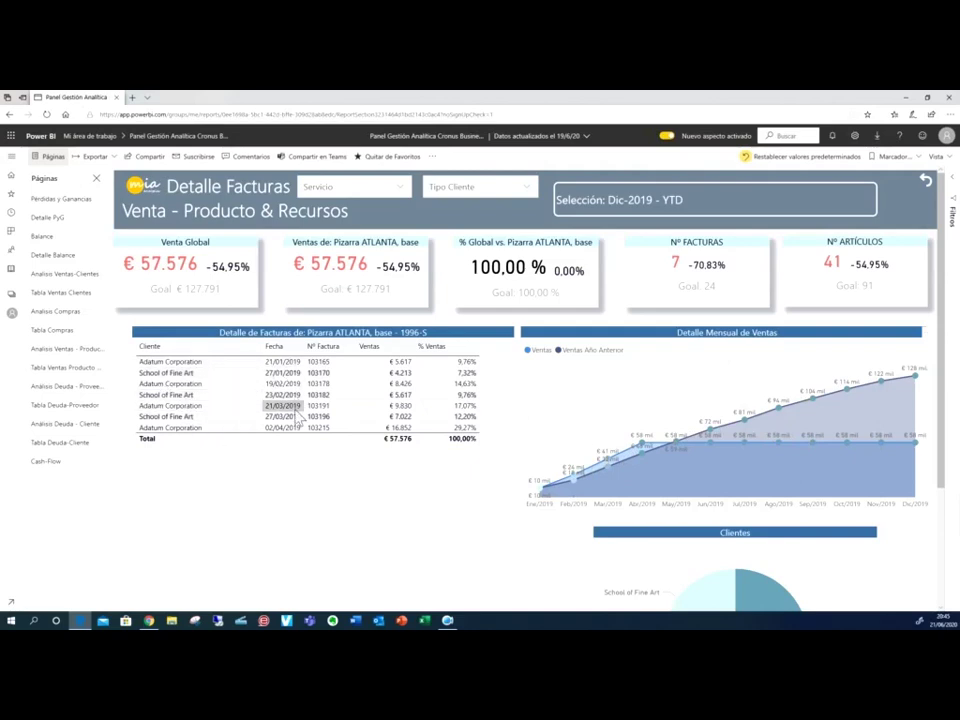
pyautogui.scroll(-2, 343, 416)
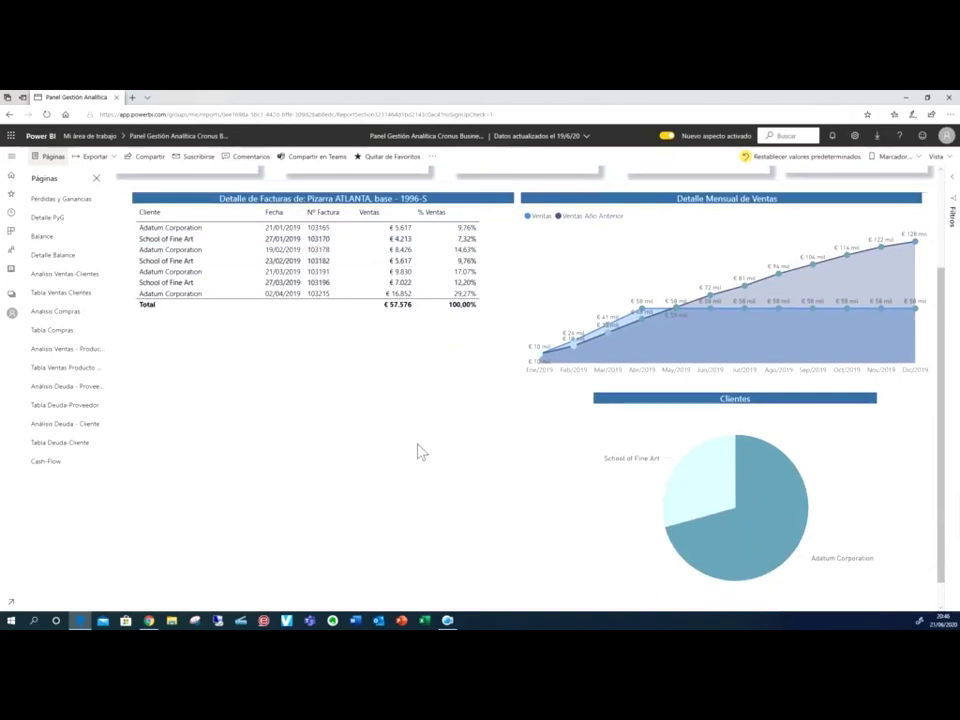
pyautogui.scroll(1, 418, 447)
pyautogui.scroll(1, 416, 447)
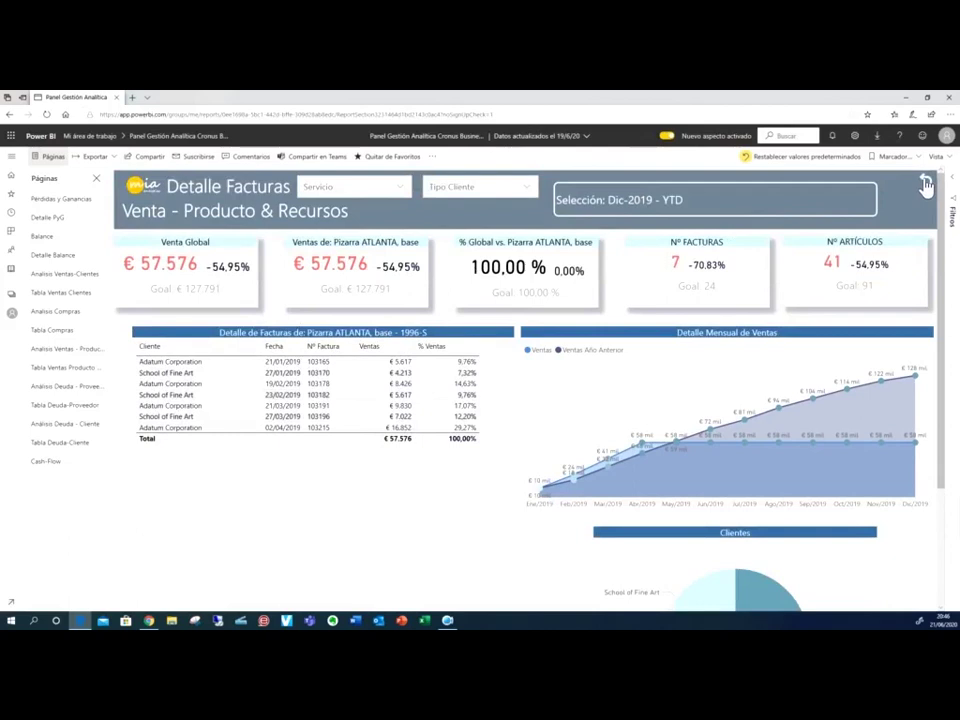
pyautogui.click(926, 183)
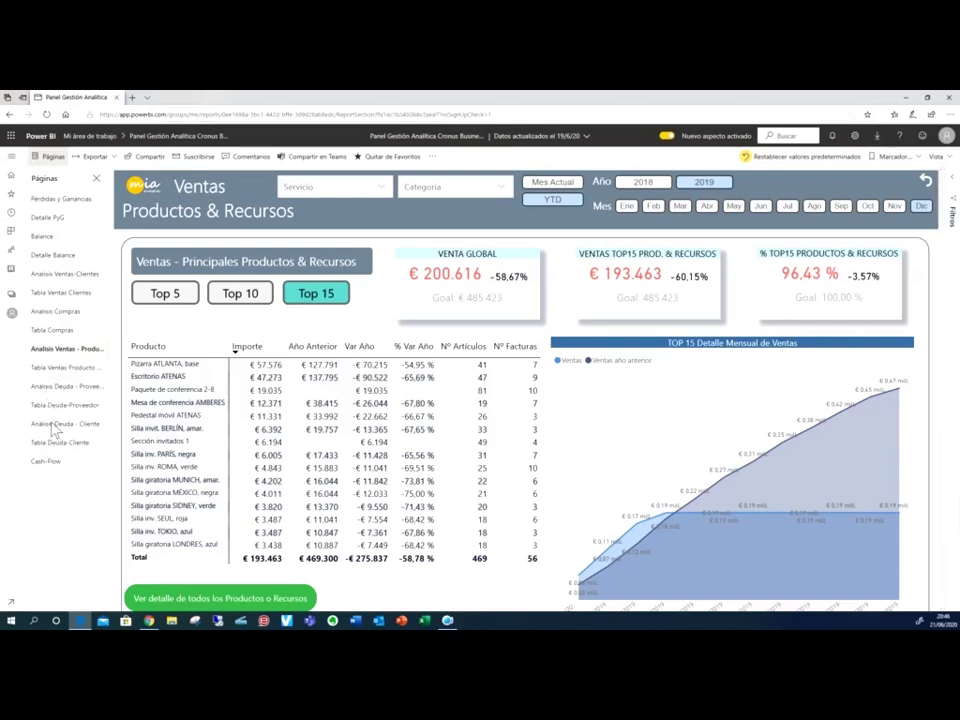
# Open the customer debt analysis page and review debt by customer, document type and payment terms
pyautogui.click(55, 426)
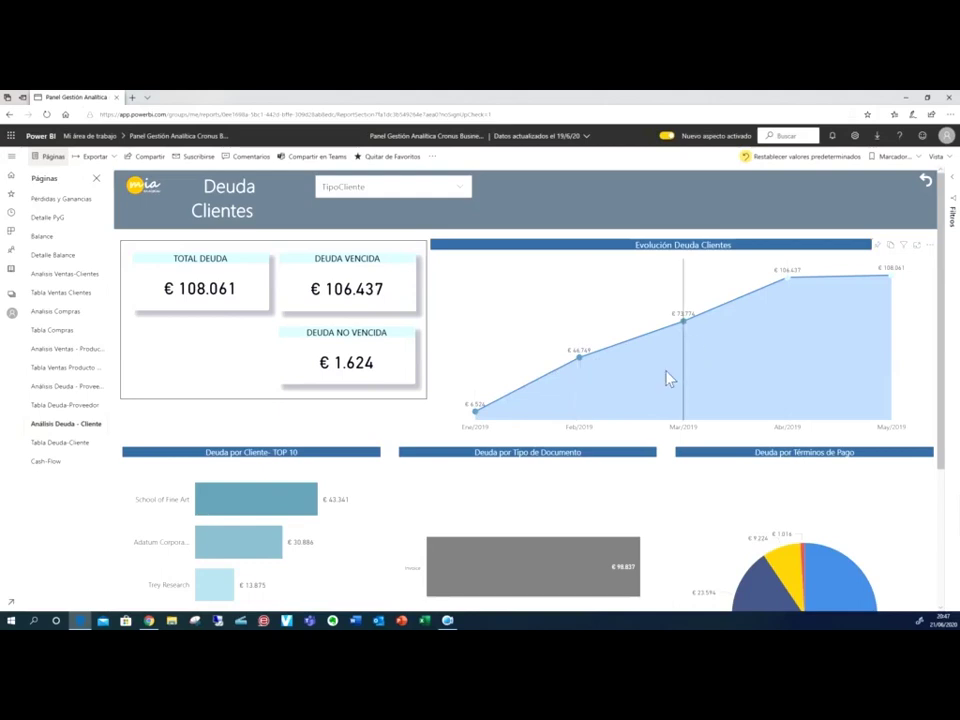
pyautogui.scroll(-2, 358, 430)
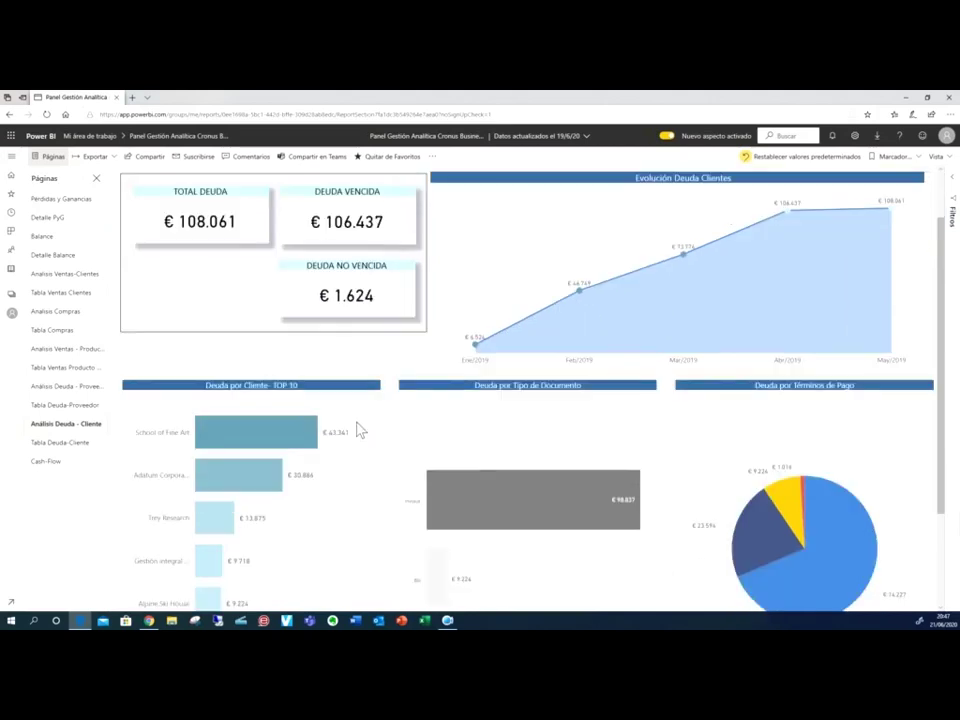
pyautogui.scroll(-1, 330, 433)
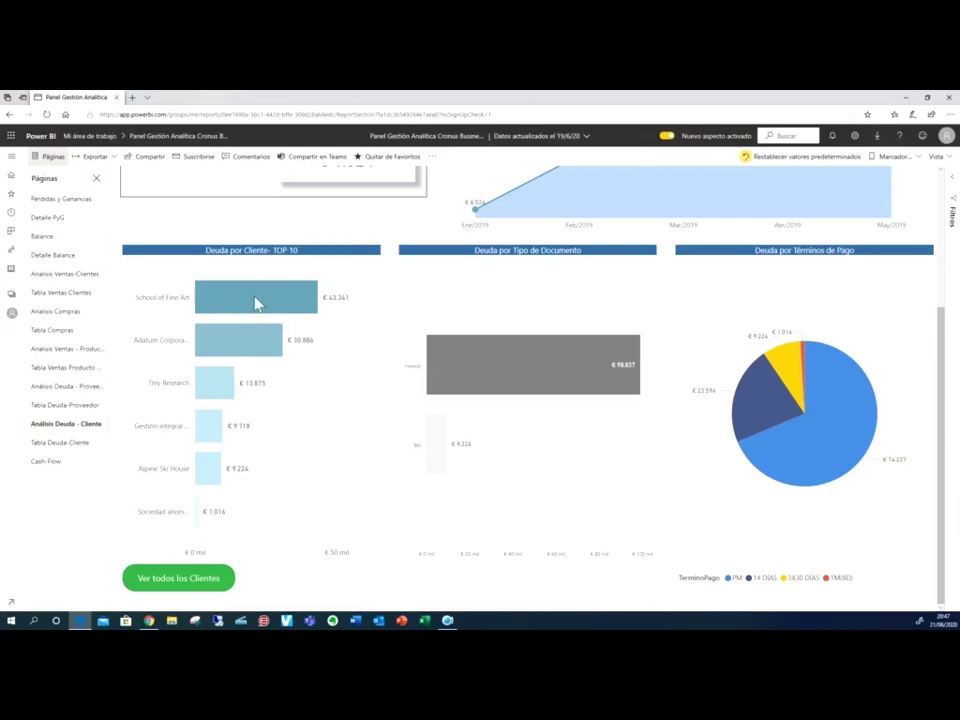
# Open the debt detail for all customers and review its table and chart
pyautogui.click(168, 580)
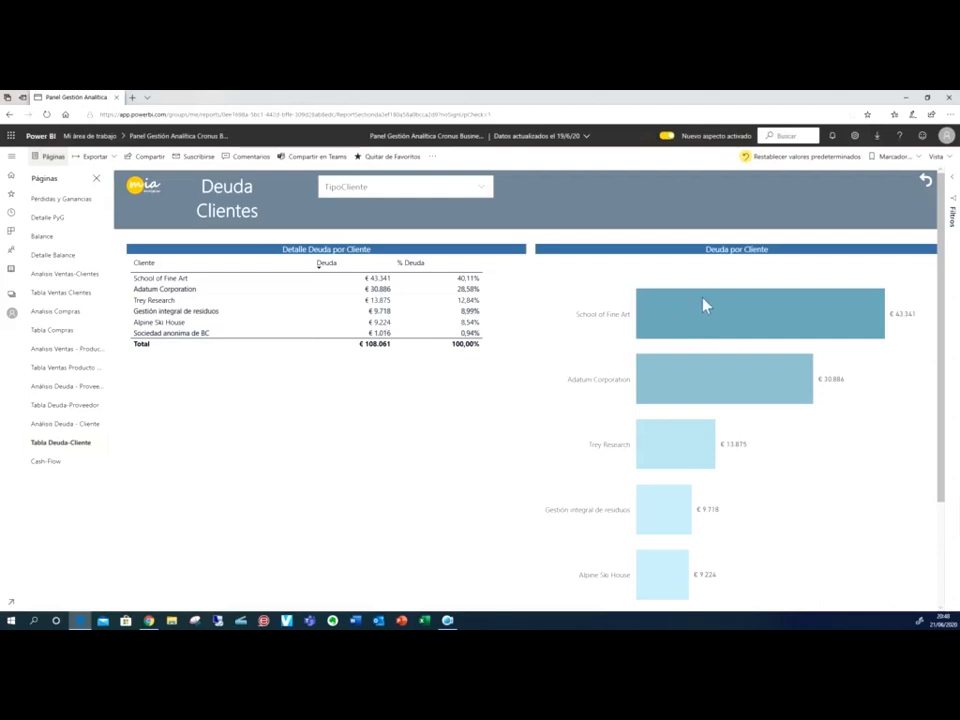
pyautogui.scroll(-3, 692, 321)
pyautogui.scroll(3, 692, 321)
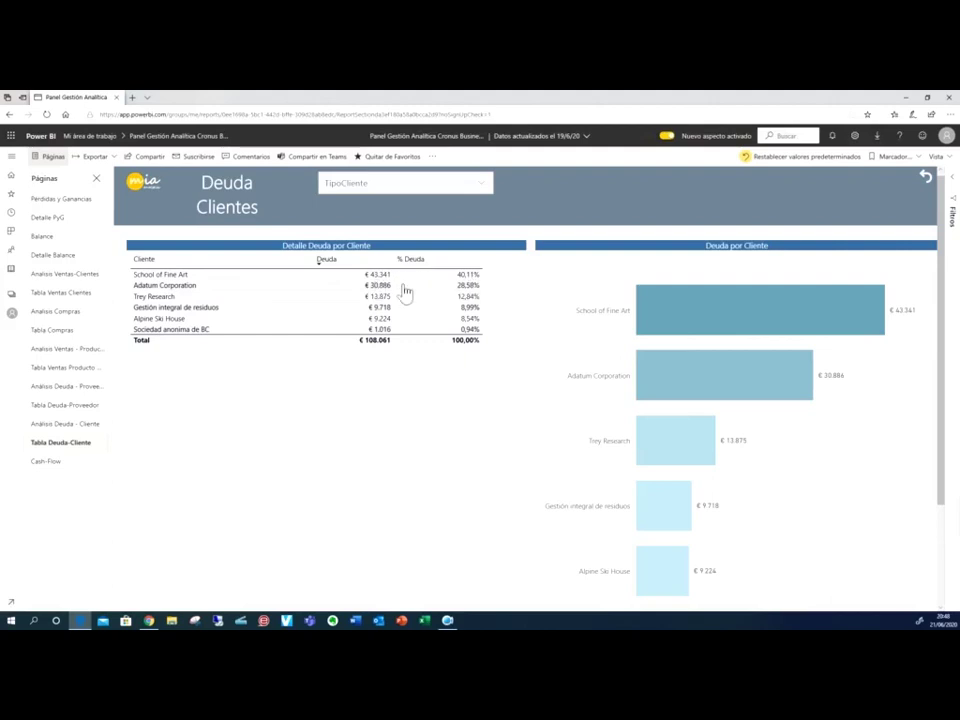
# Open the pending invoices of Adatum Corporation, review them, and return to the customer debt table
pyautogui.click(160, 287)
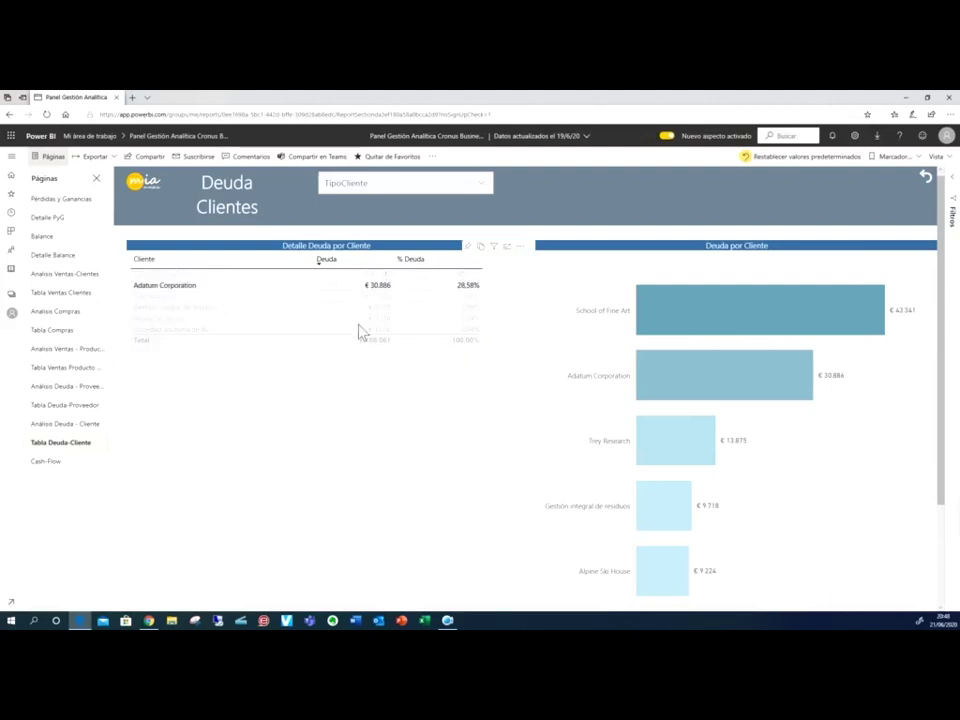
pyautogui.scroll(-3, 396, 370)
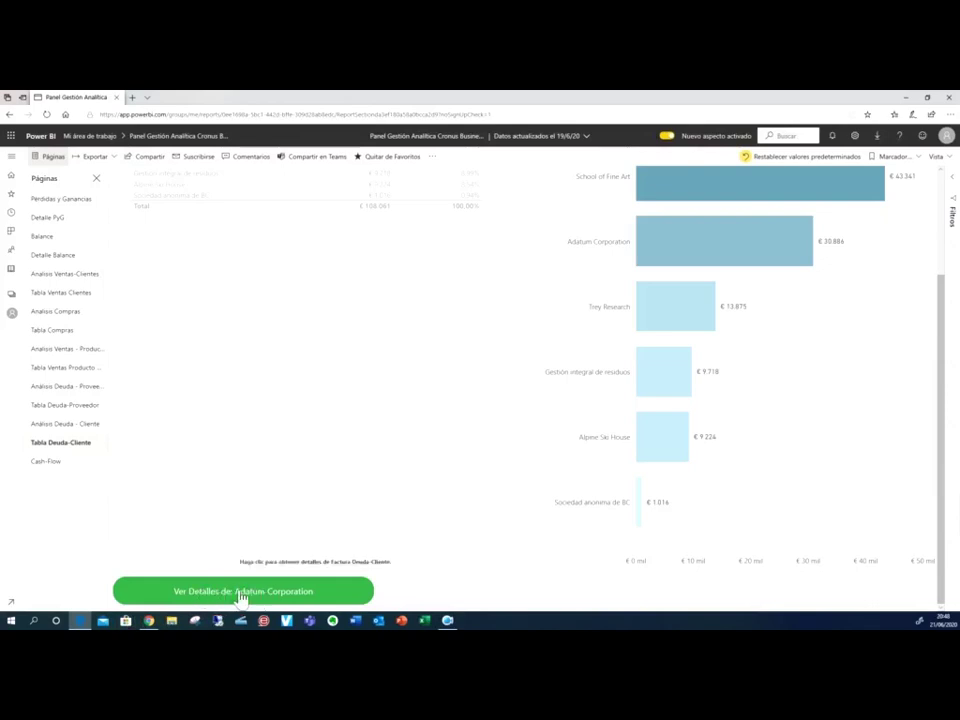
pyautogui.click(230, 592)
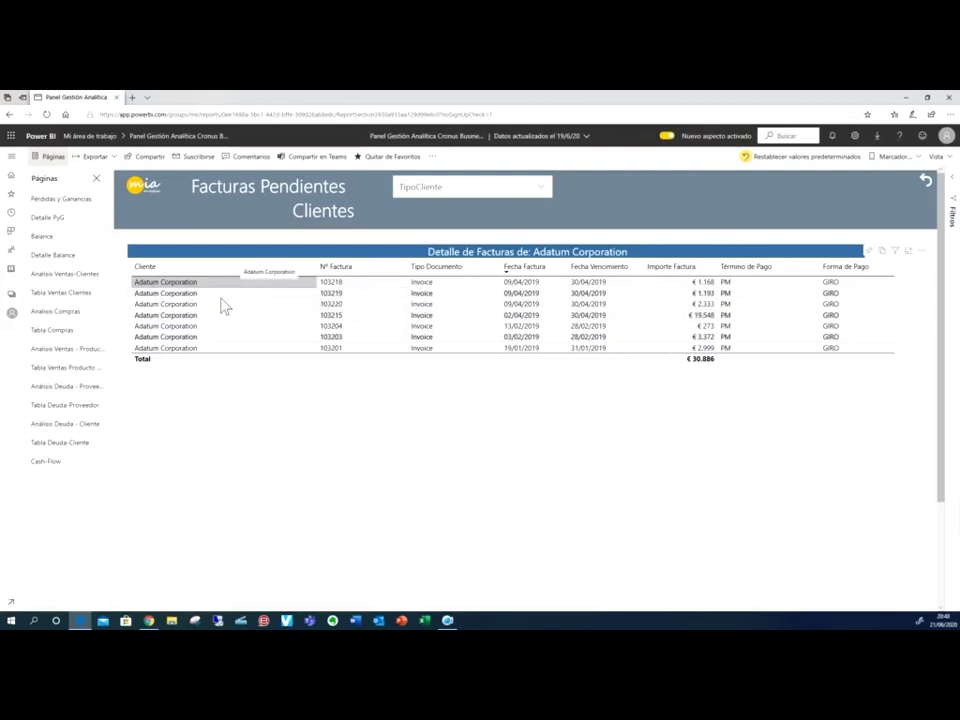
pyautogui.click(926, 182)
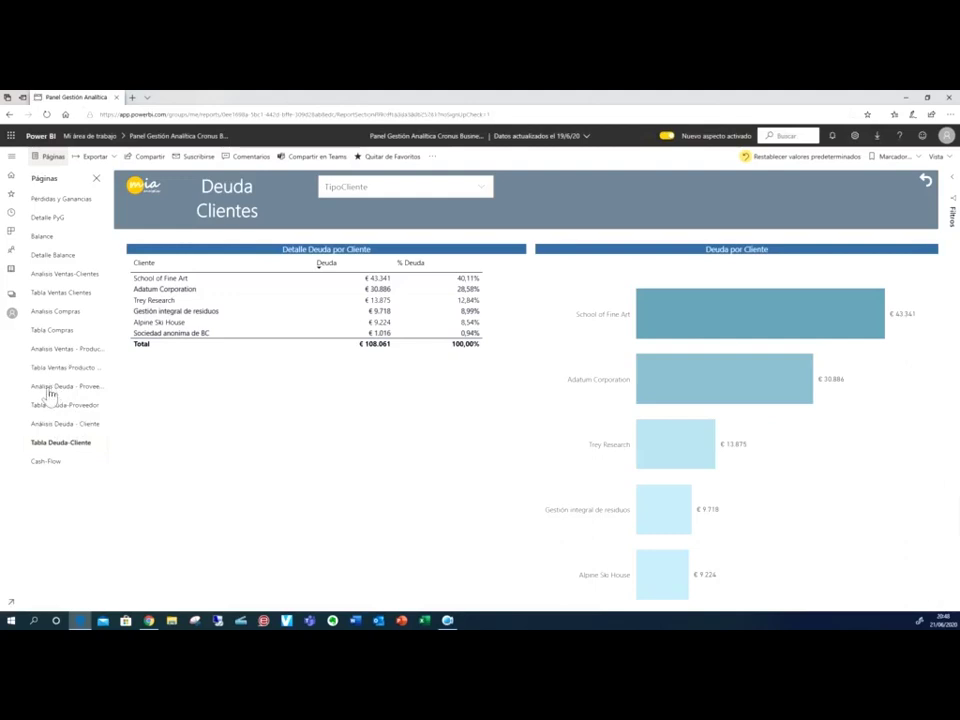
# Open the supplier debt analysis page and review the debt evolution and the breakdowns by supplier, document type and payment terms
pyautogui.click(49, 388)
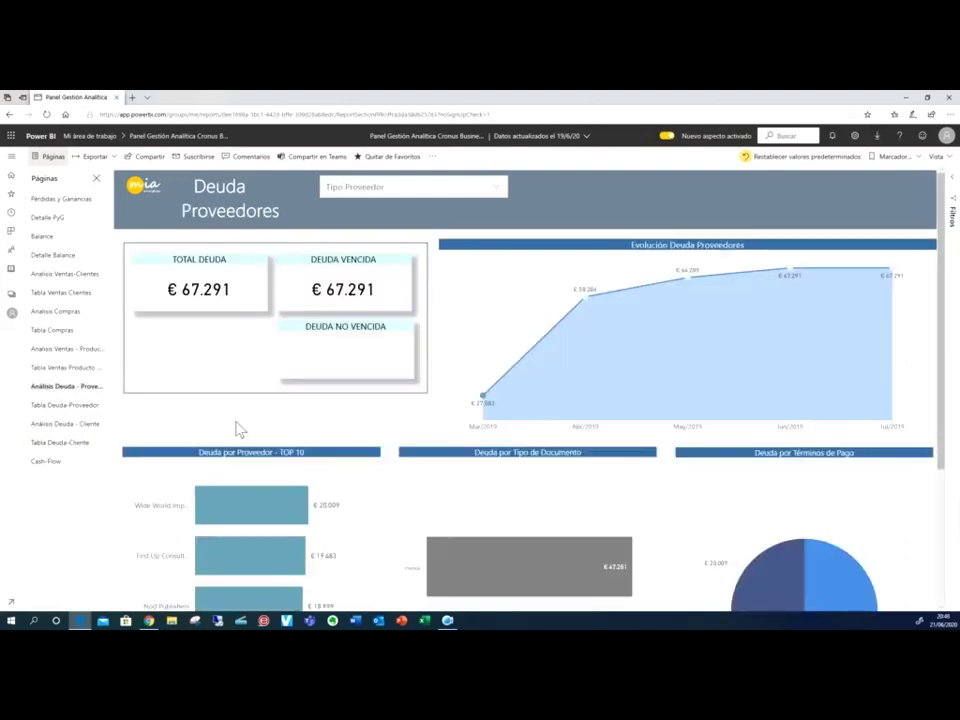
pyautogui.scroll(-3, 251, 439)
pyautogui.scroll(-2, 250, 445)
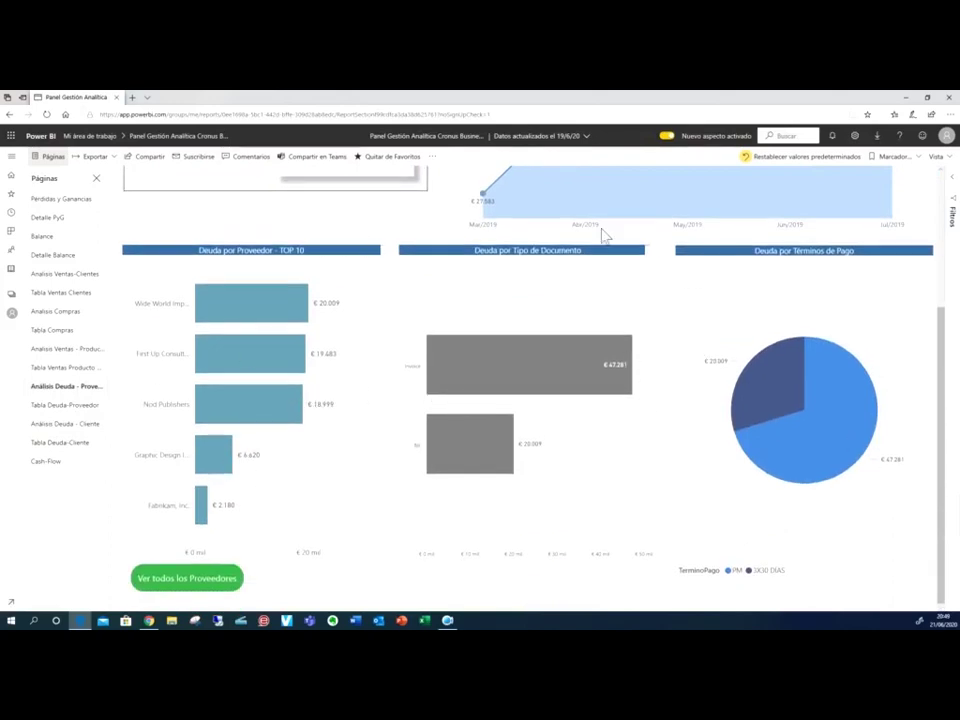
pyautogui.scroll(1, 380, 428)
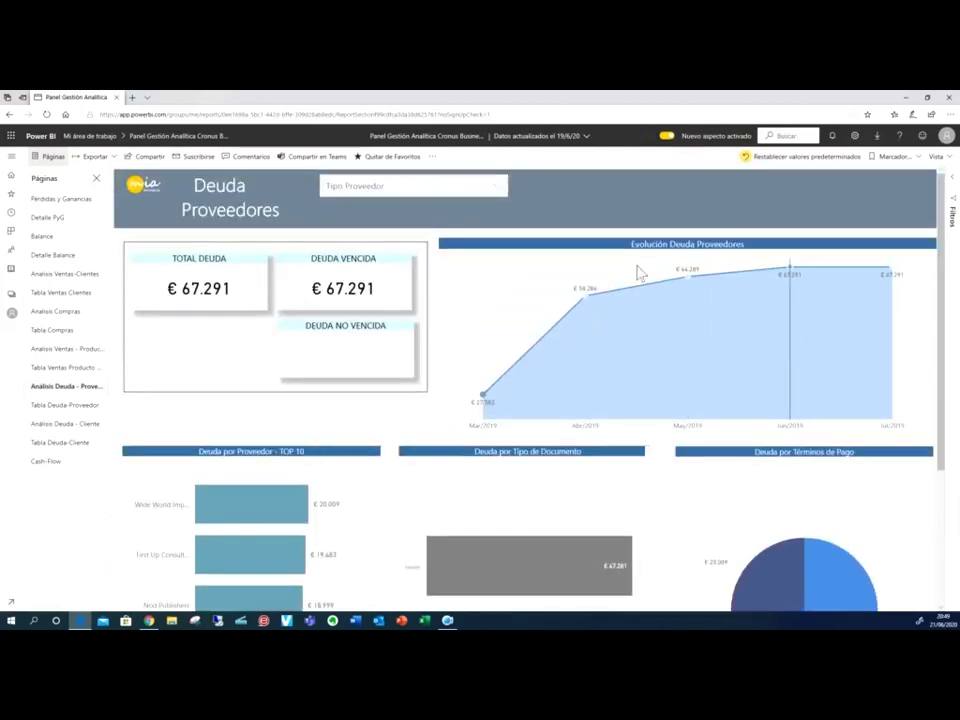
pyautogui.scroll(-2, 354, 364)
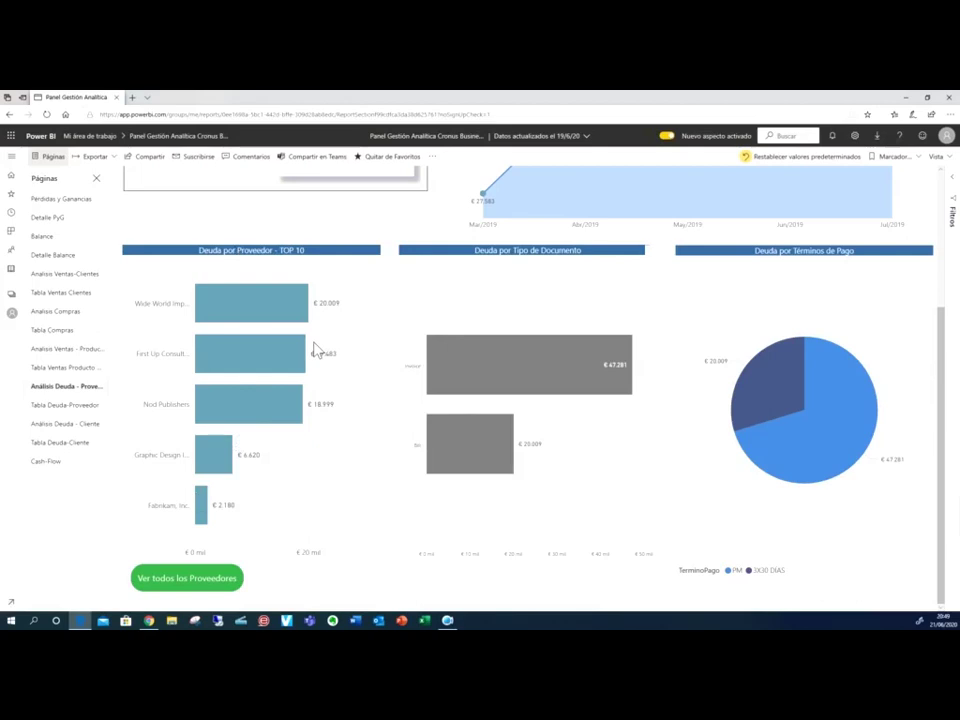
# Open the Cash-Flow page and review the monthly balance chart, the cash-flow detail table and the April 2019 balance
pyautogui.scroll(2, 315, 347)
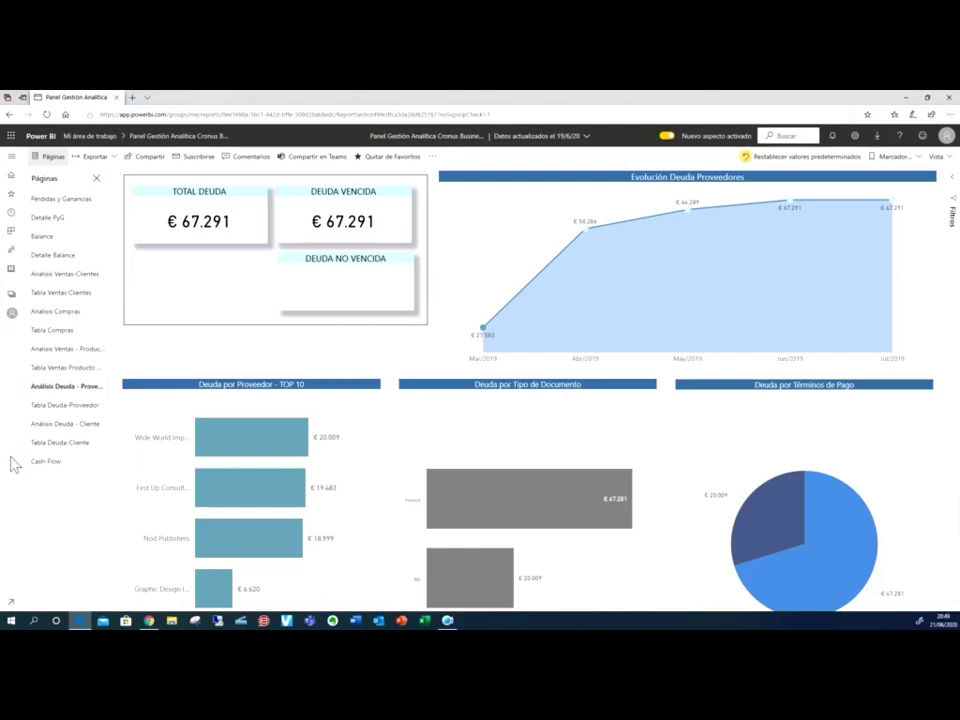
pyautogui.click(42, 464)
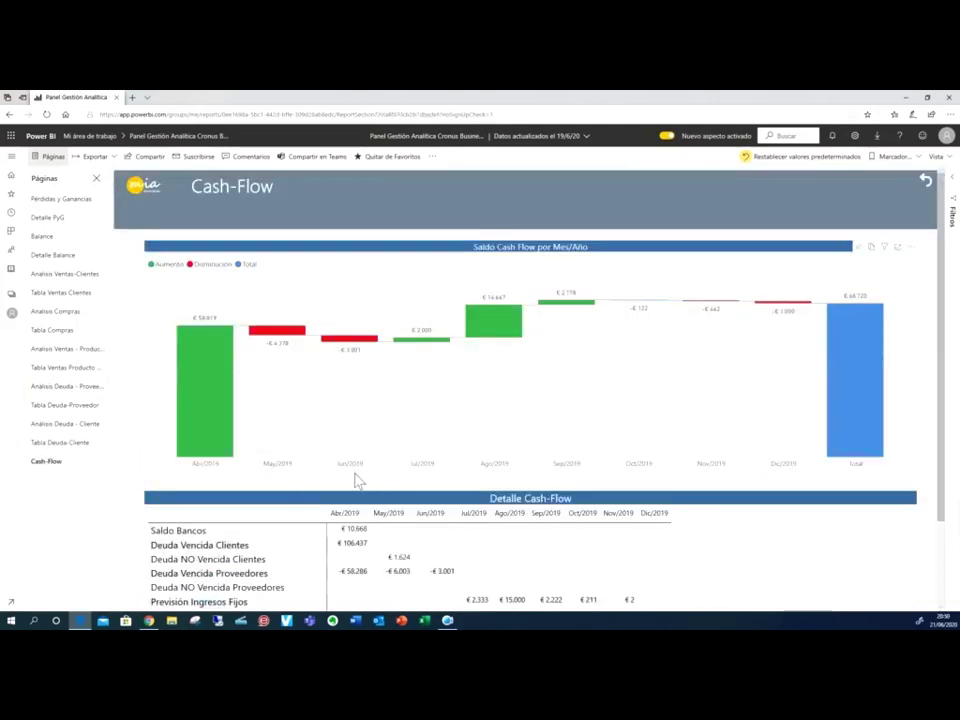
pyautogui.scroll(-1, 355, 481)
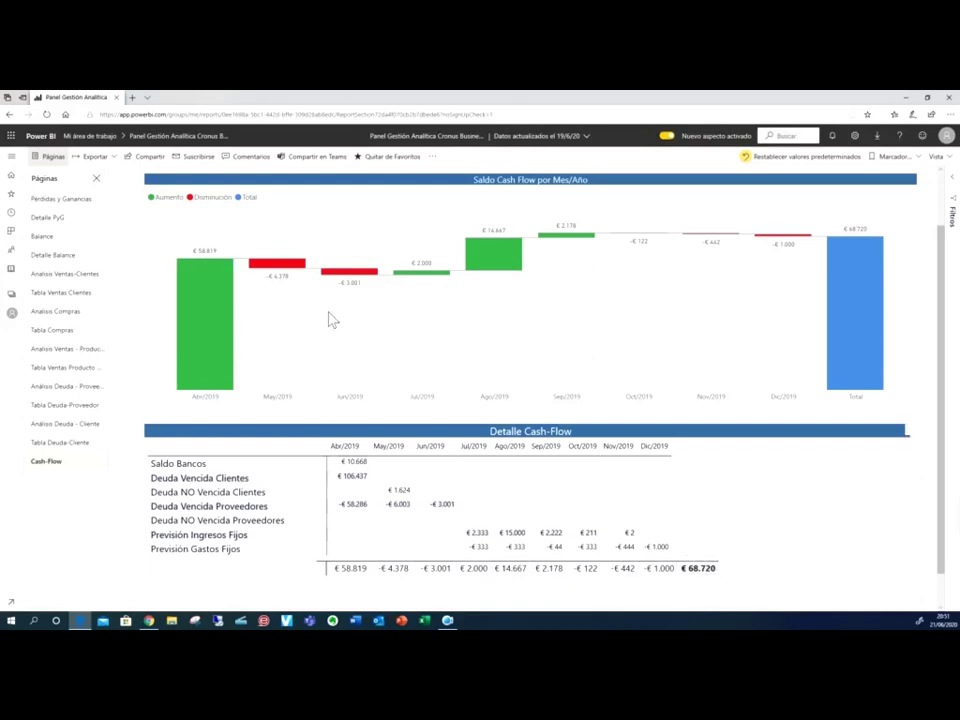
pyautogui.scroll(2, 320, 323)
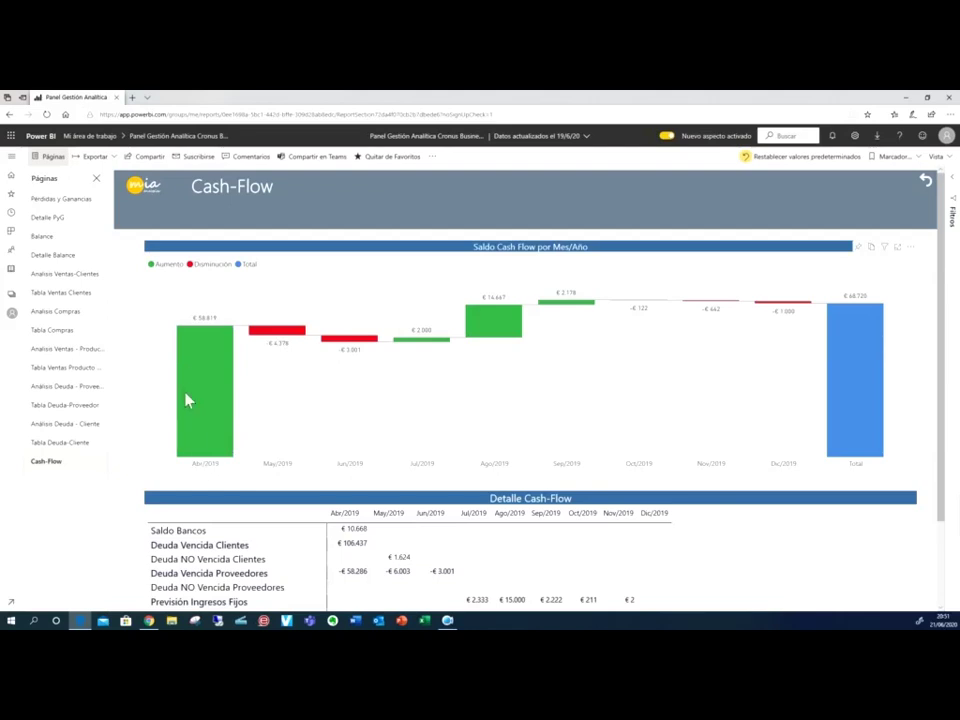
pyautogui.moveTo(185, 396)
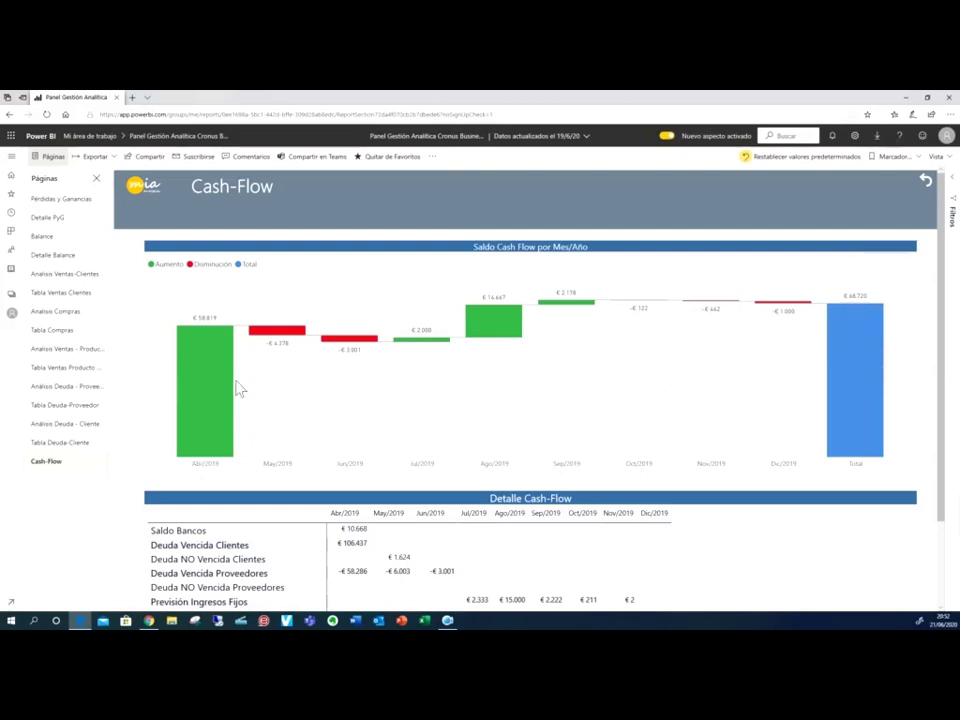
pyautogui.moveTo(210, 378)
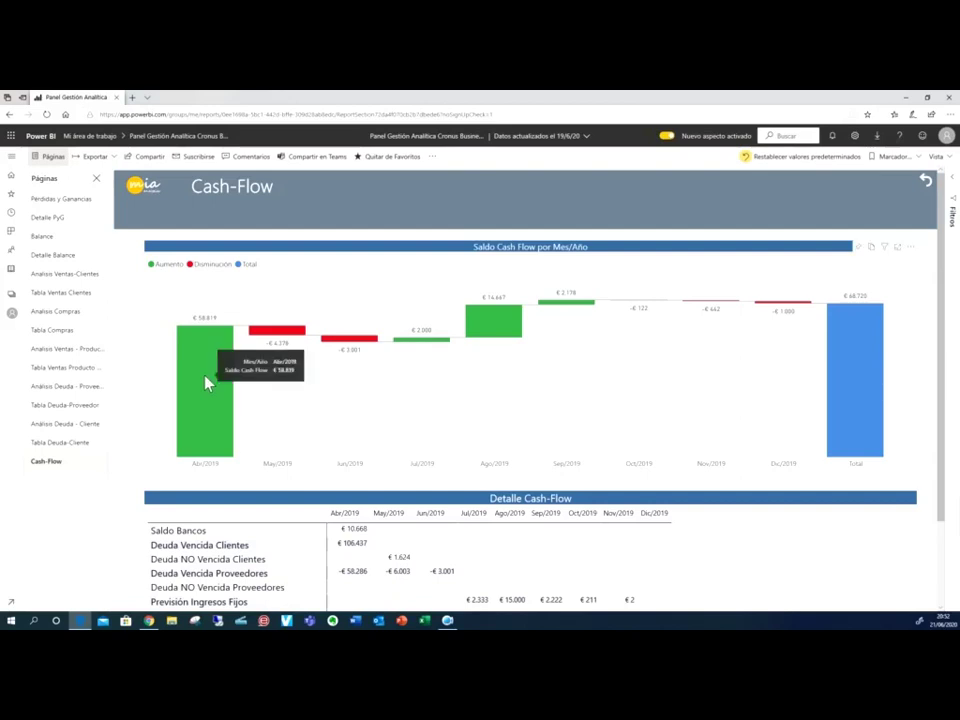